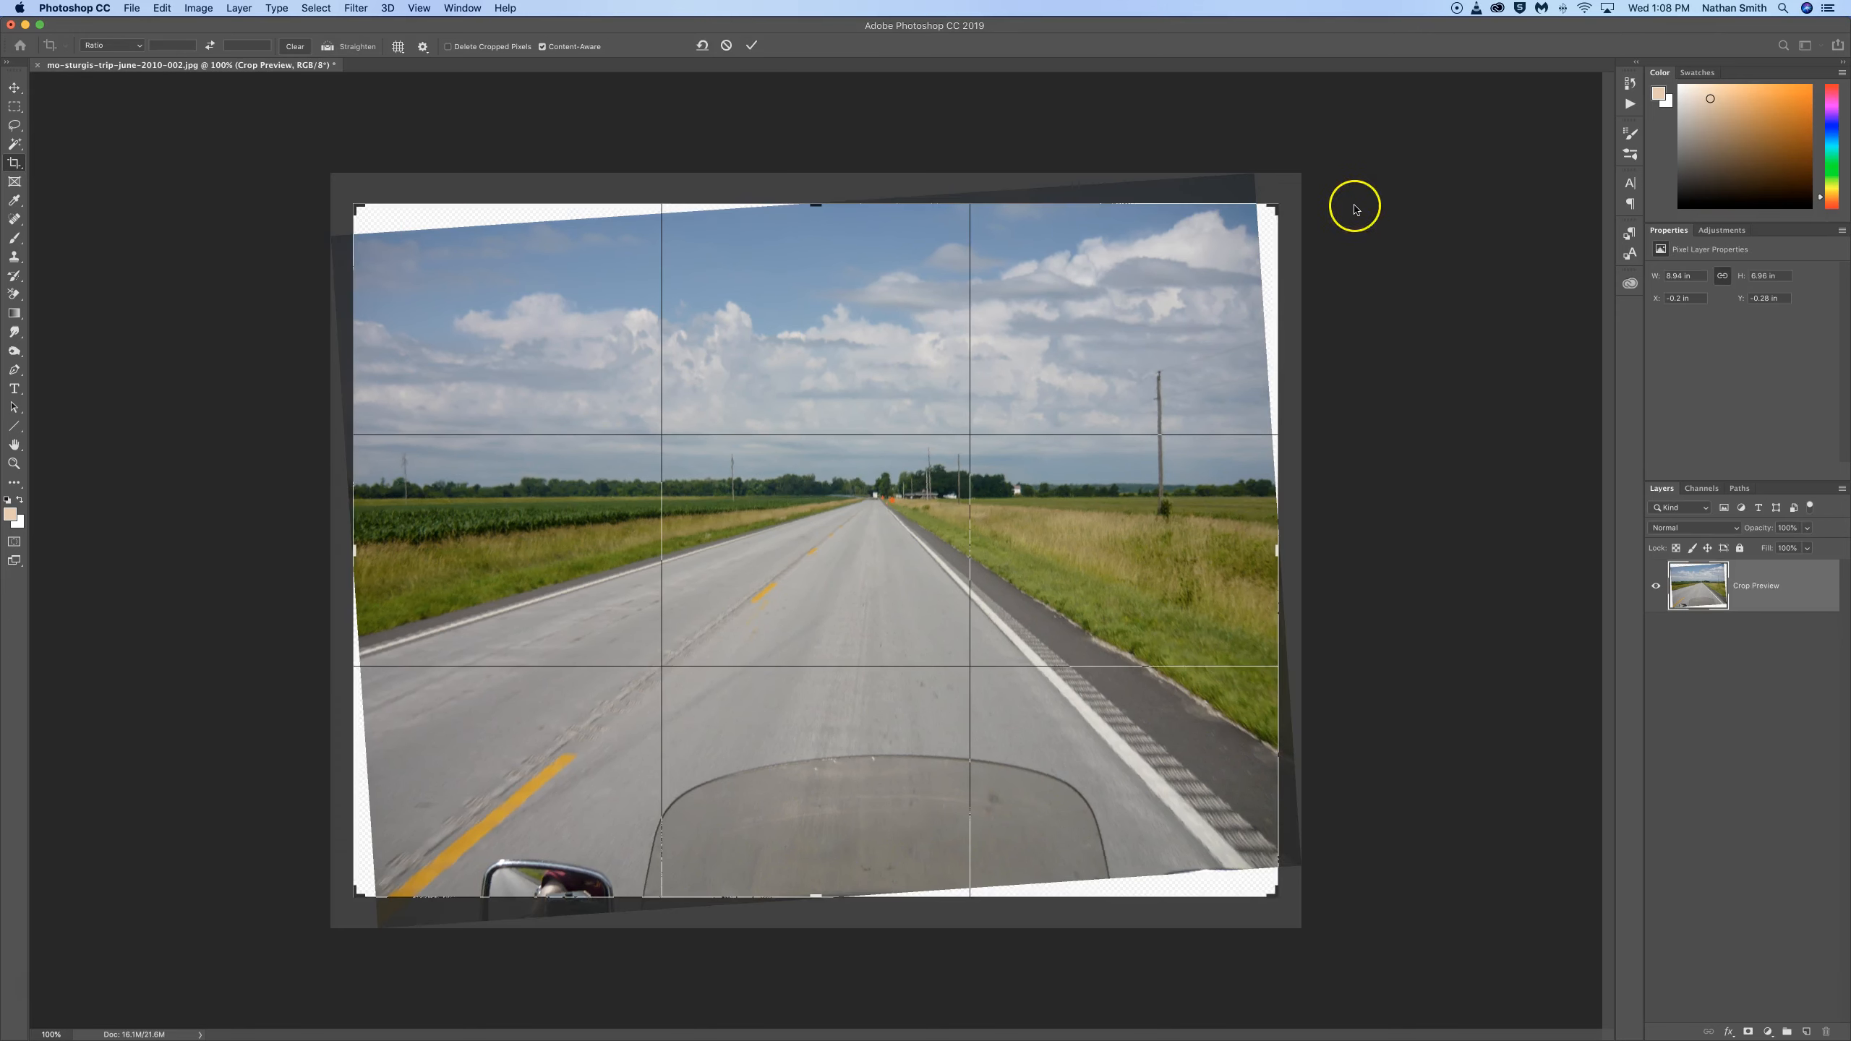
Step: Enlarge the tilted photo's crop frame outward from its upper-right and lower-left corners and apply the Content-Aware crop
{"action": "left_click_drag", "start_coordinate": [1277, 205], "coordinate": [1285, 196]}
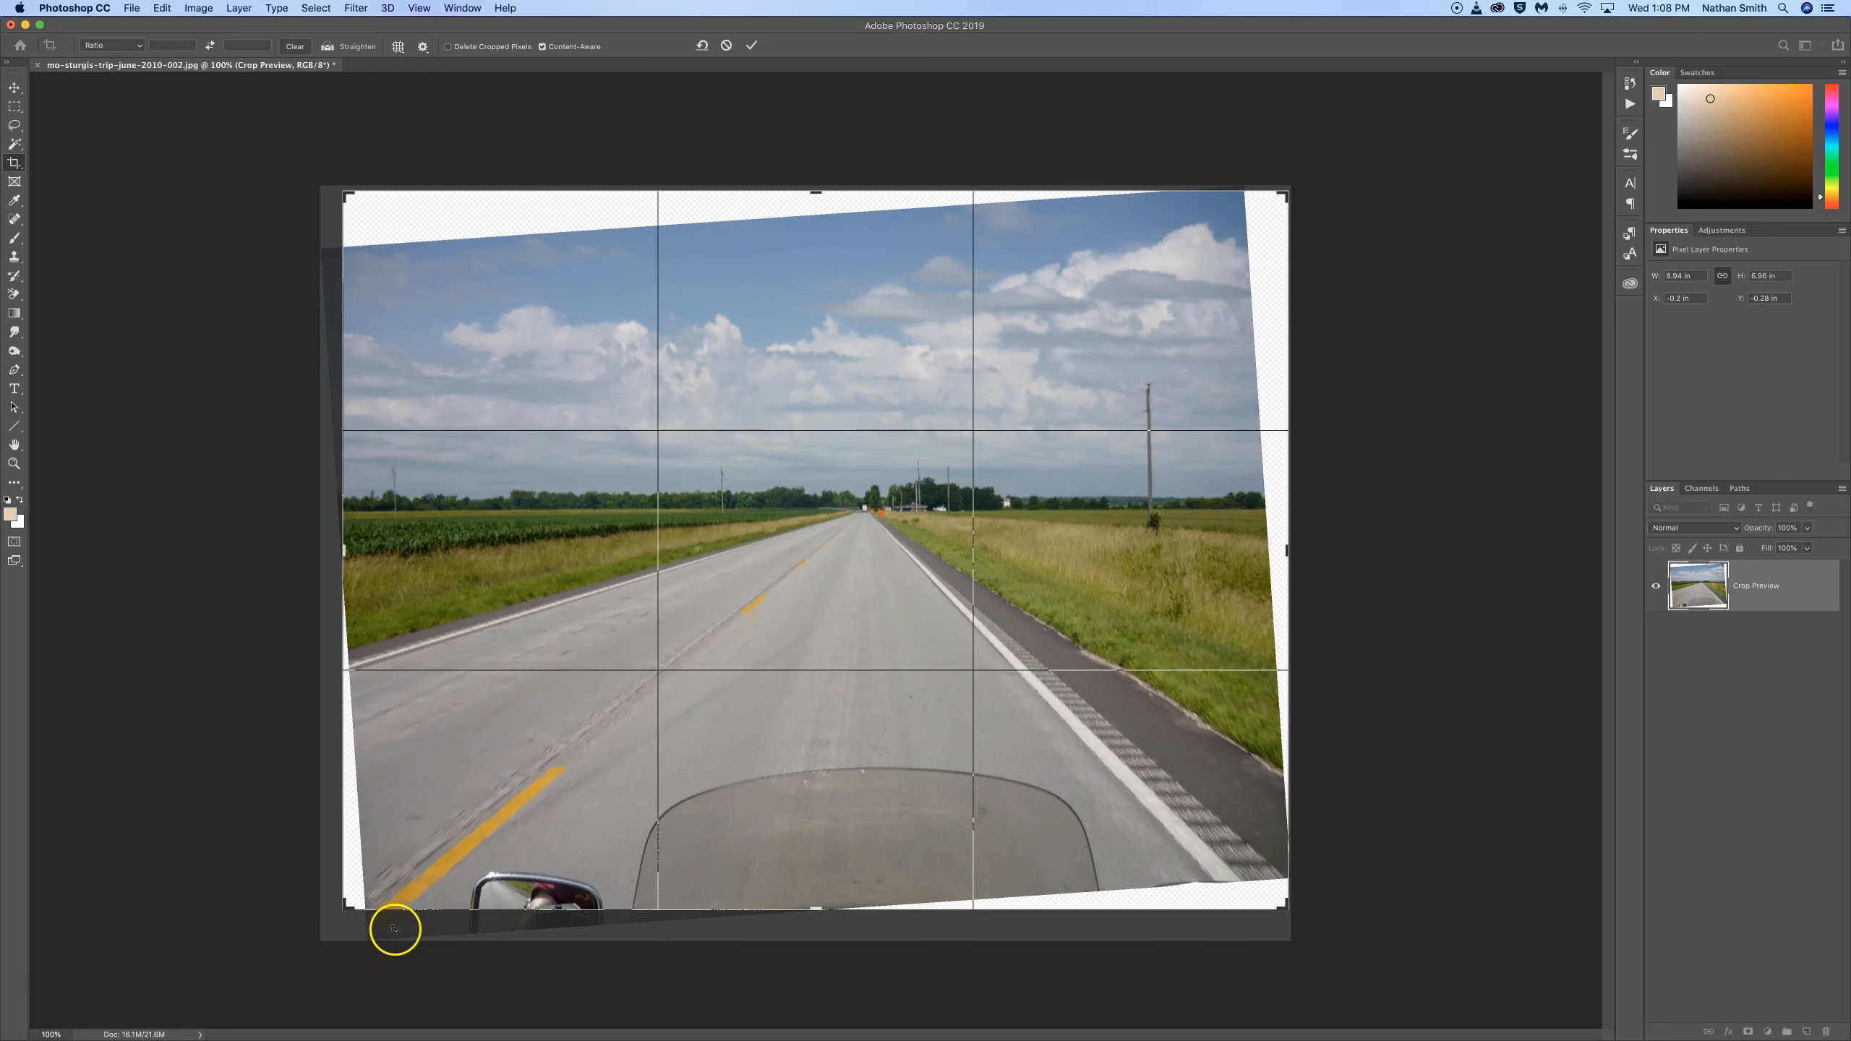
{"action": "left_click_drag", "start_coordinate": [347, 909], "coordinate": [338, 913]}
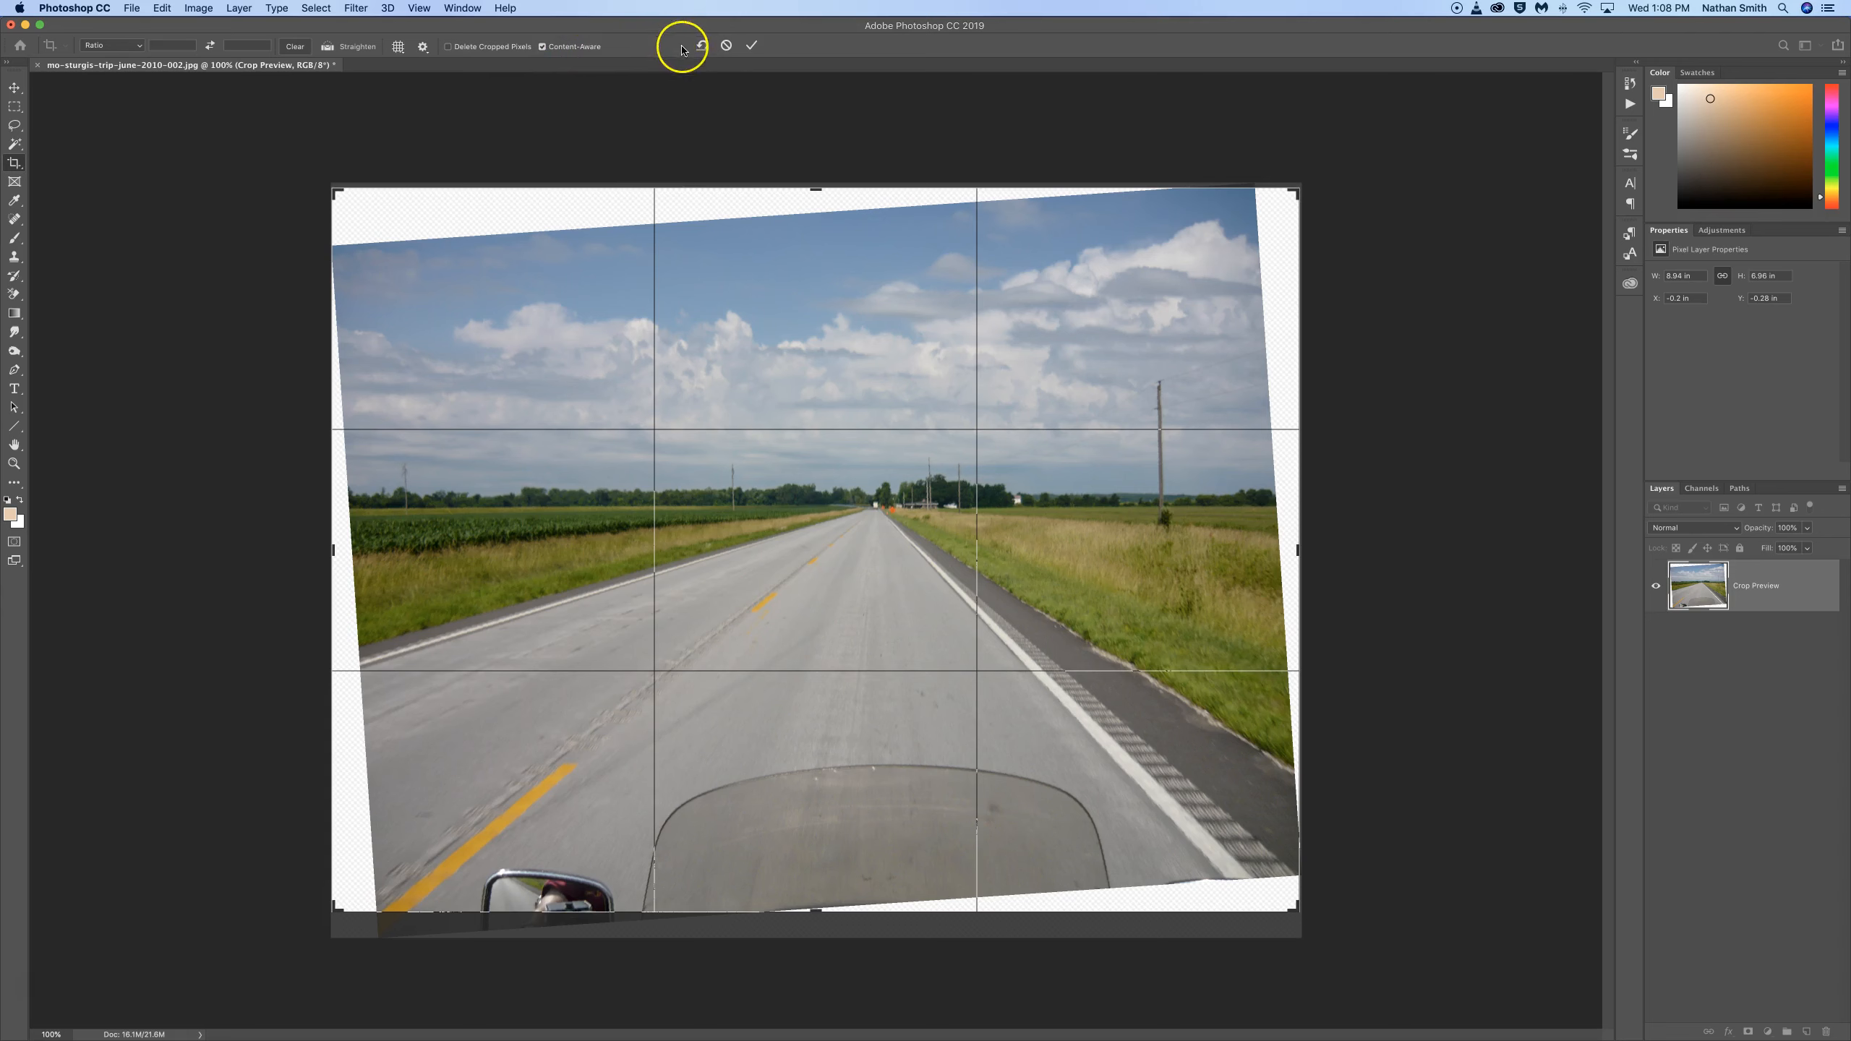
{"action": "left_click", "coordinate": [752, 47]}
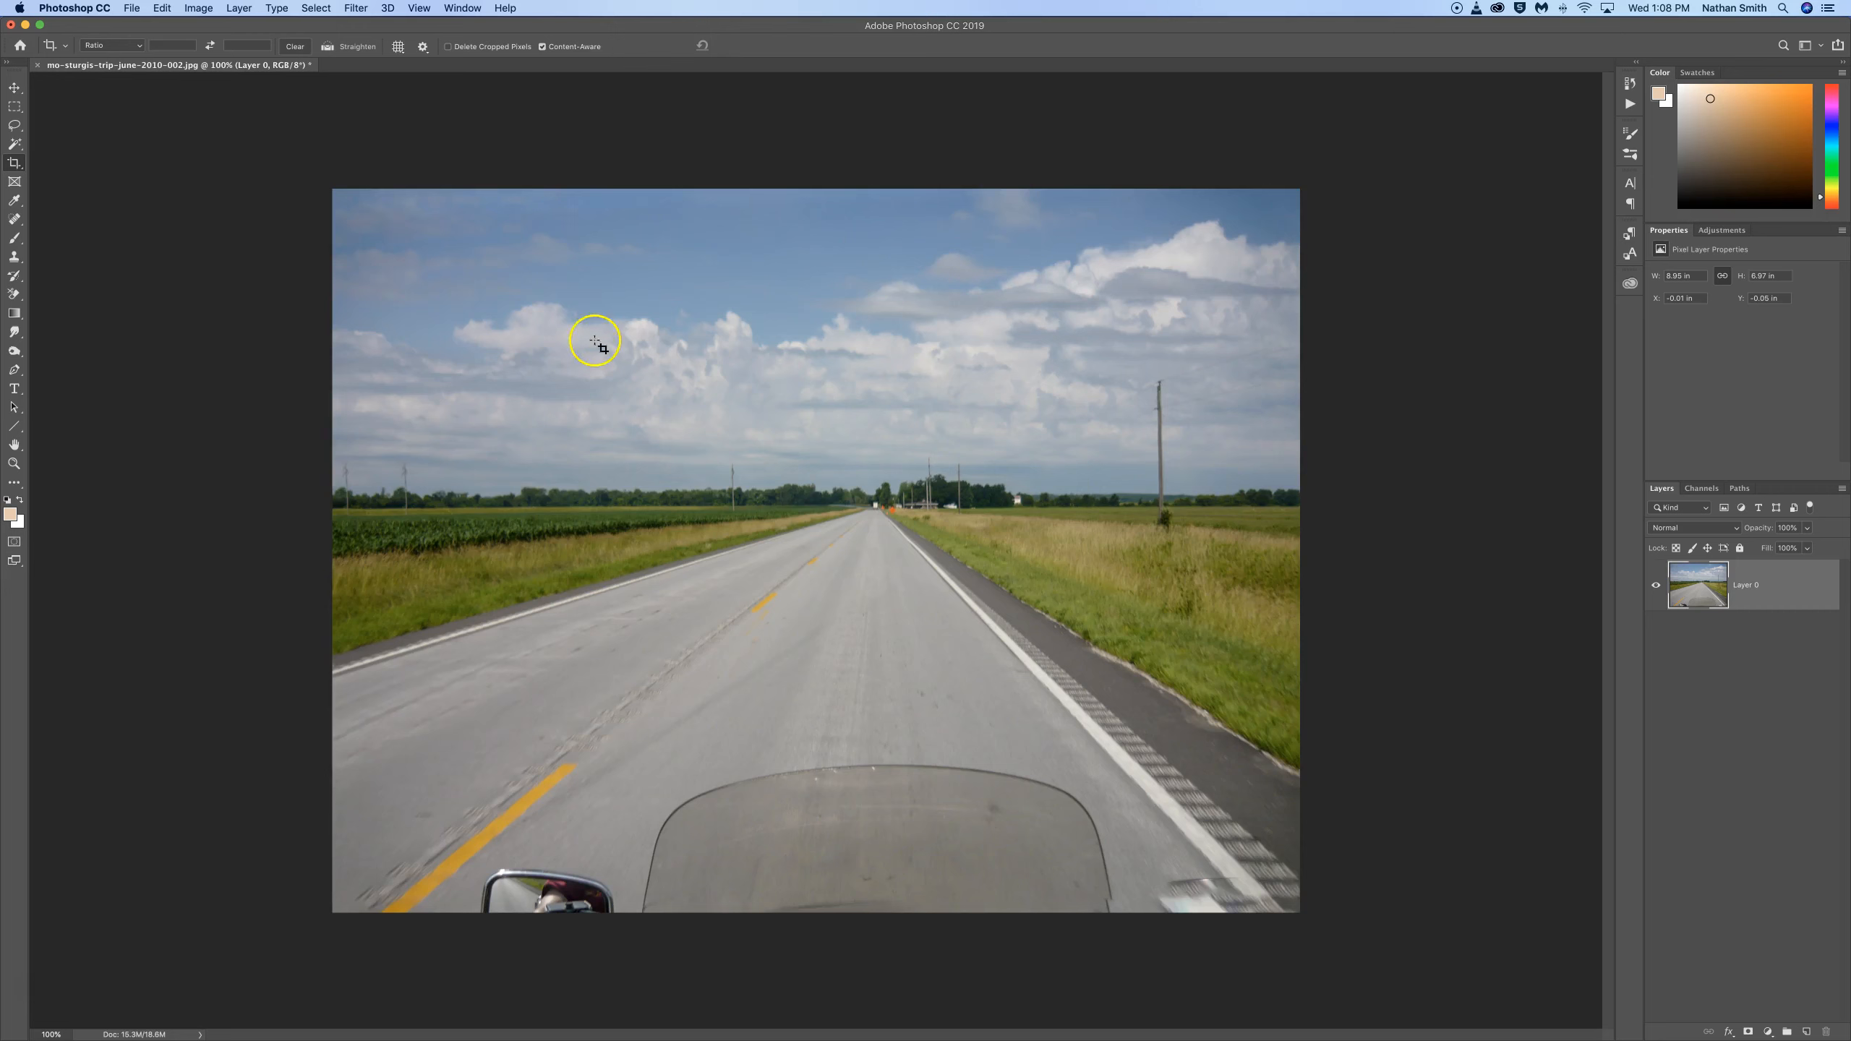
Step: Lasso the windshield, mirror and smudged patch along the photo's lower edge, remove them with Content-Aware Fill, and merge the result into Layer 0
{"action": "left_click", "coordinate": [14, 124]}
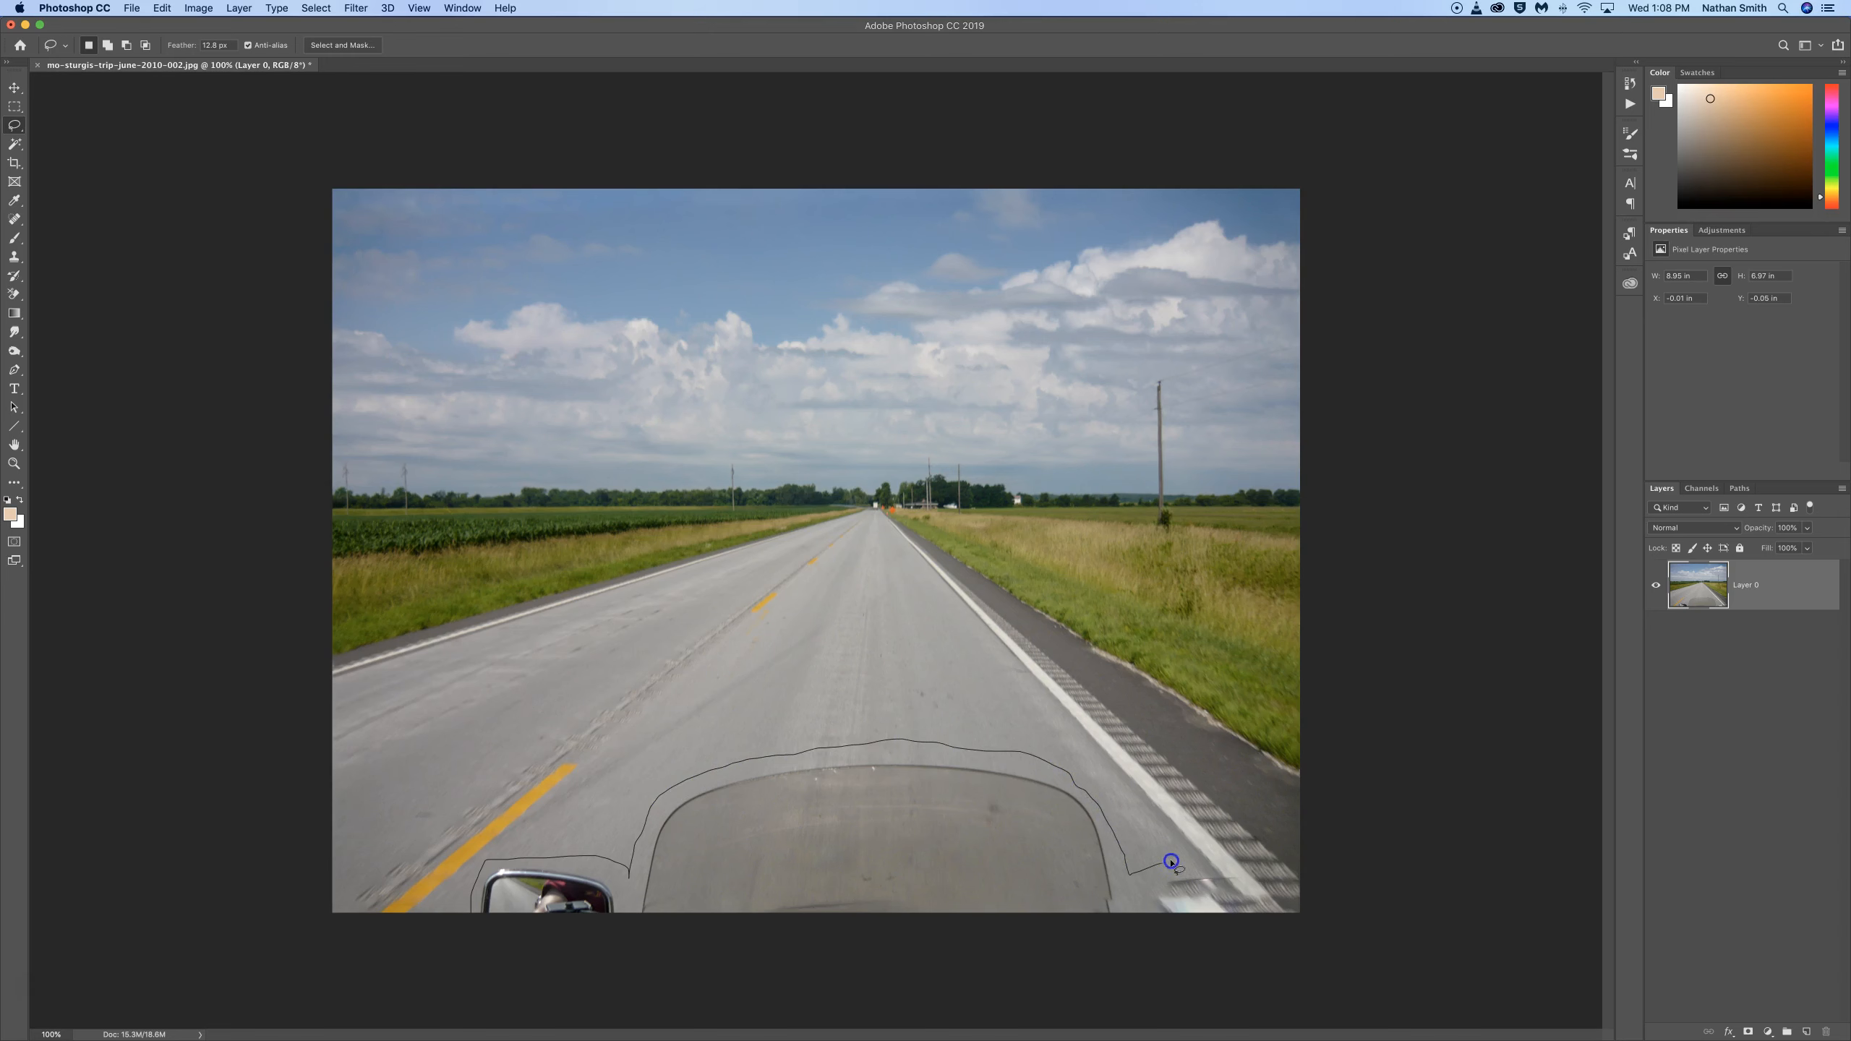
{"action": "left_click_drag", "start_coordinate": [1242, 954], "coordinate": [1218, 947]}
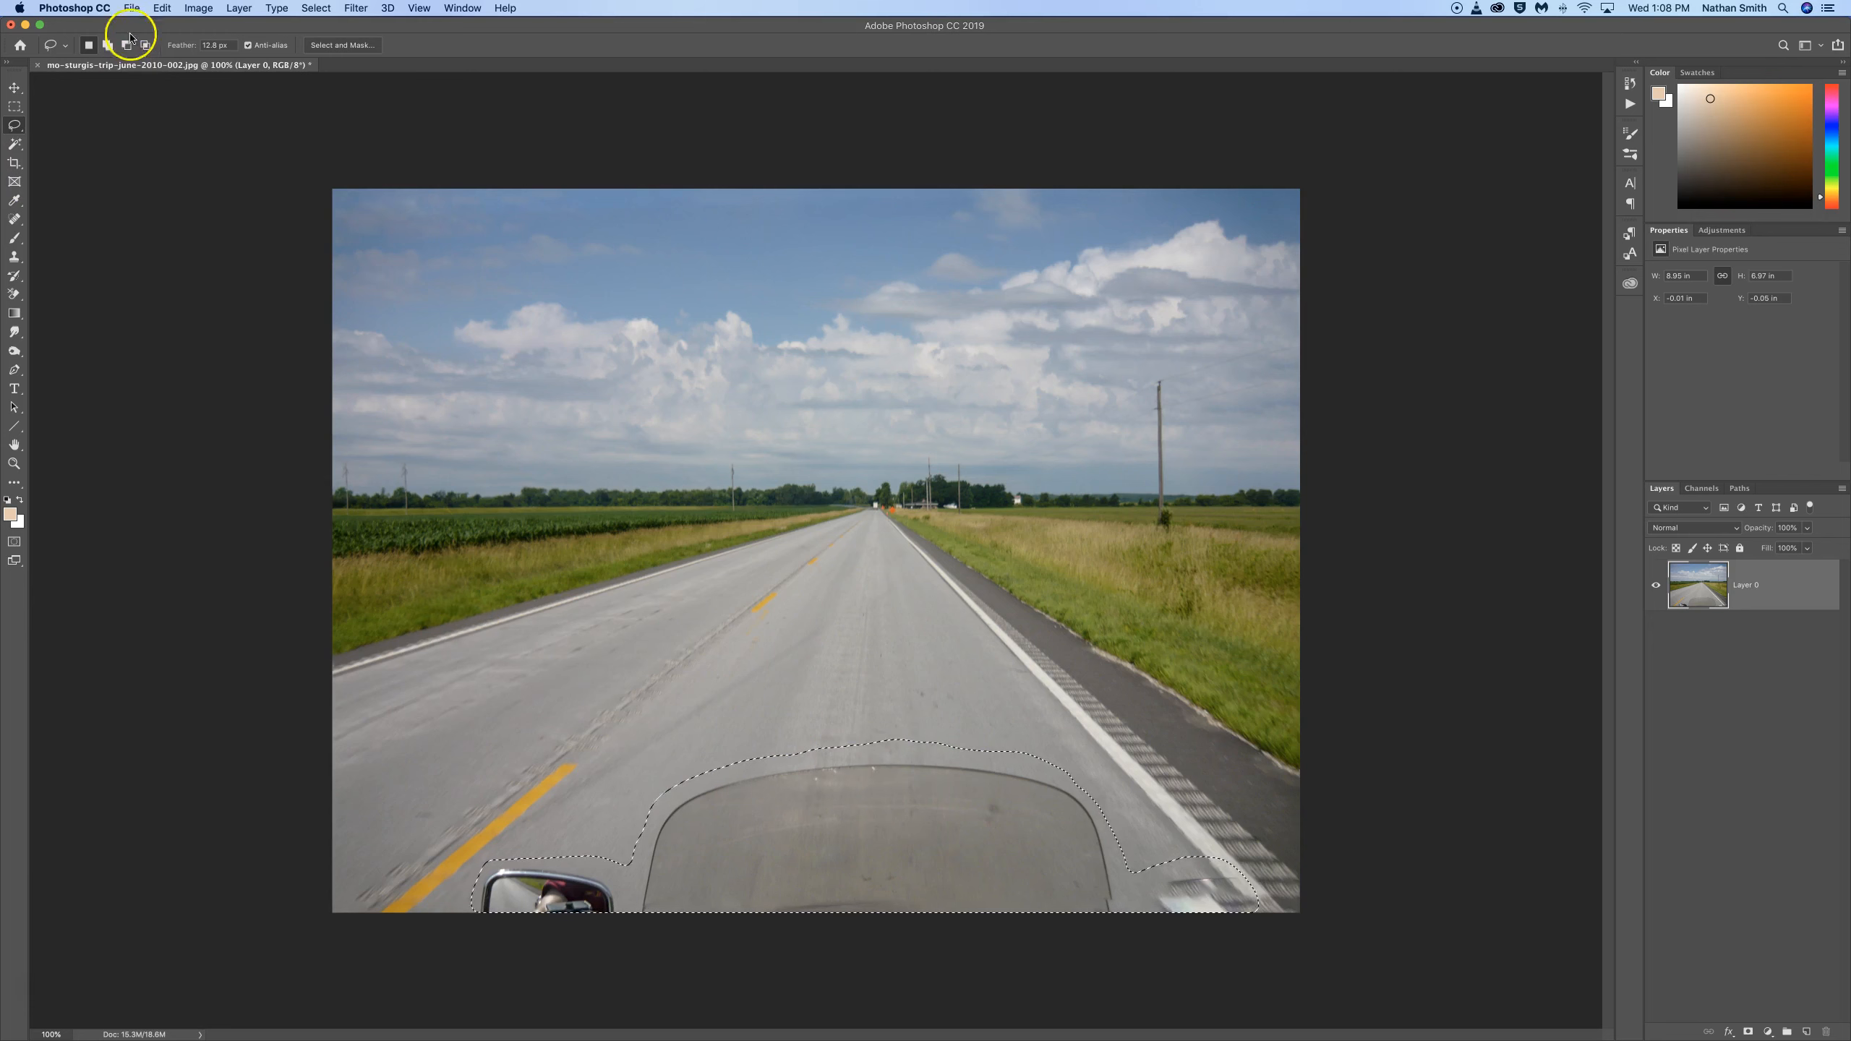
{"action": "left_click", "coordinate": [162, 7]}
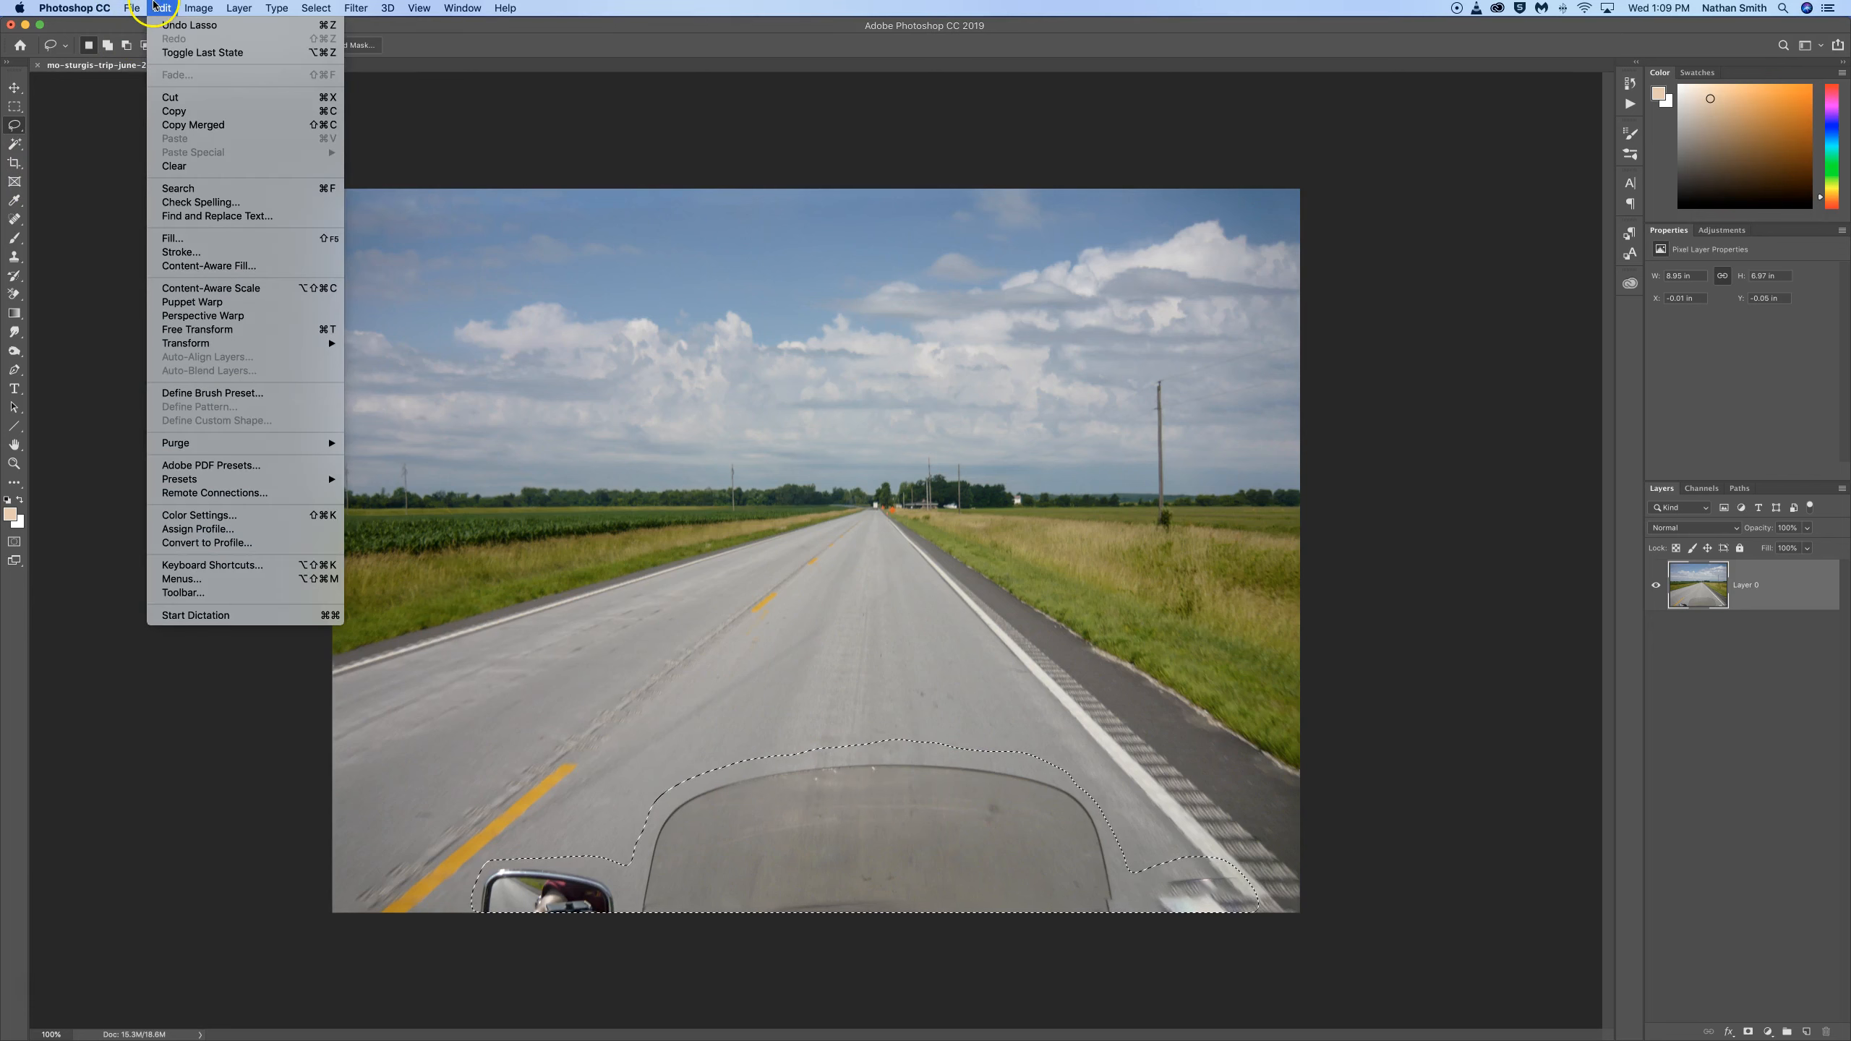
{"action": "left_click", "coordinate": [226, 263]}
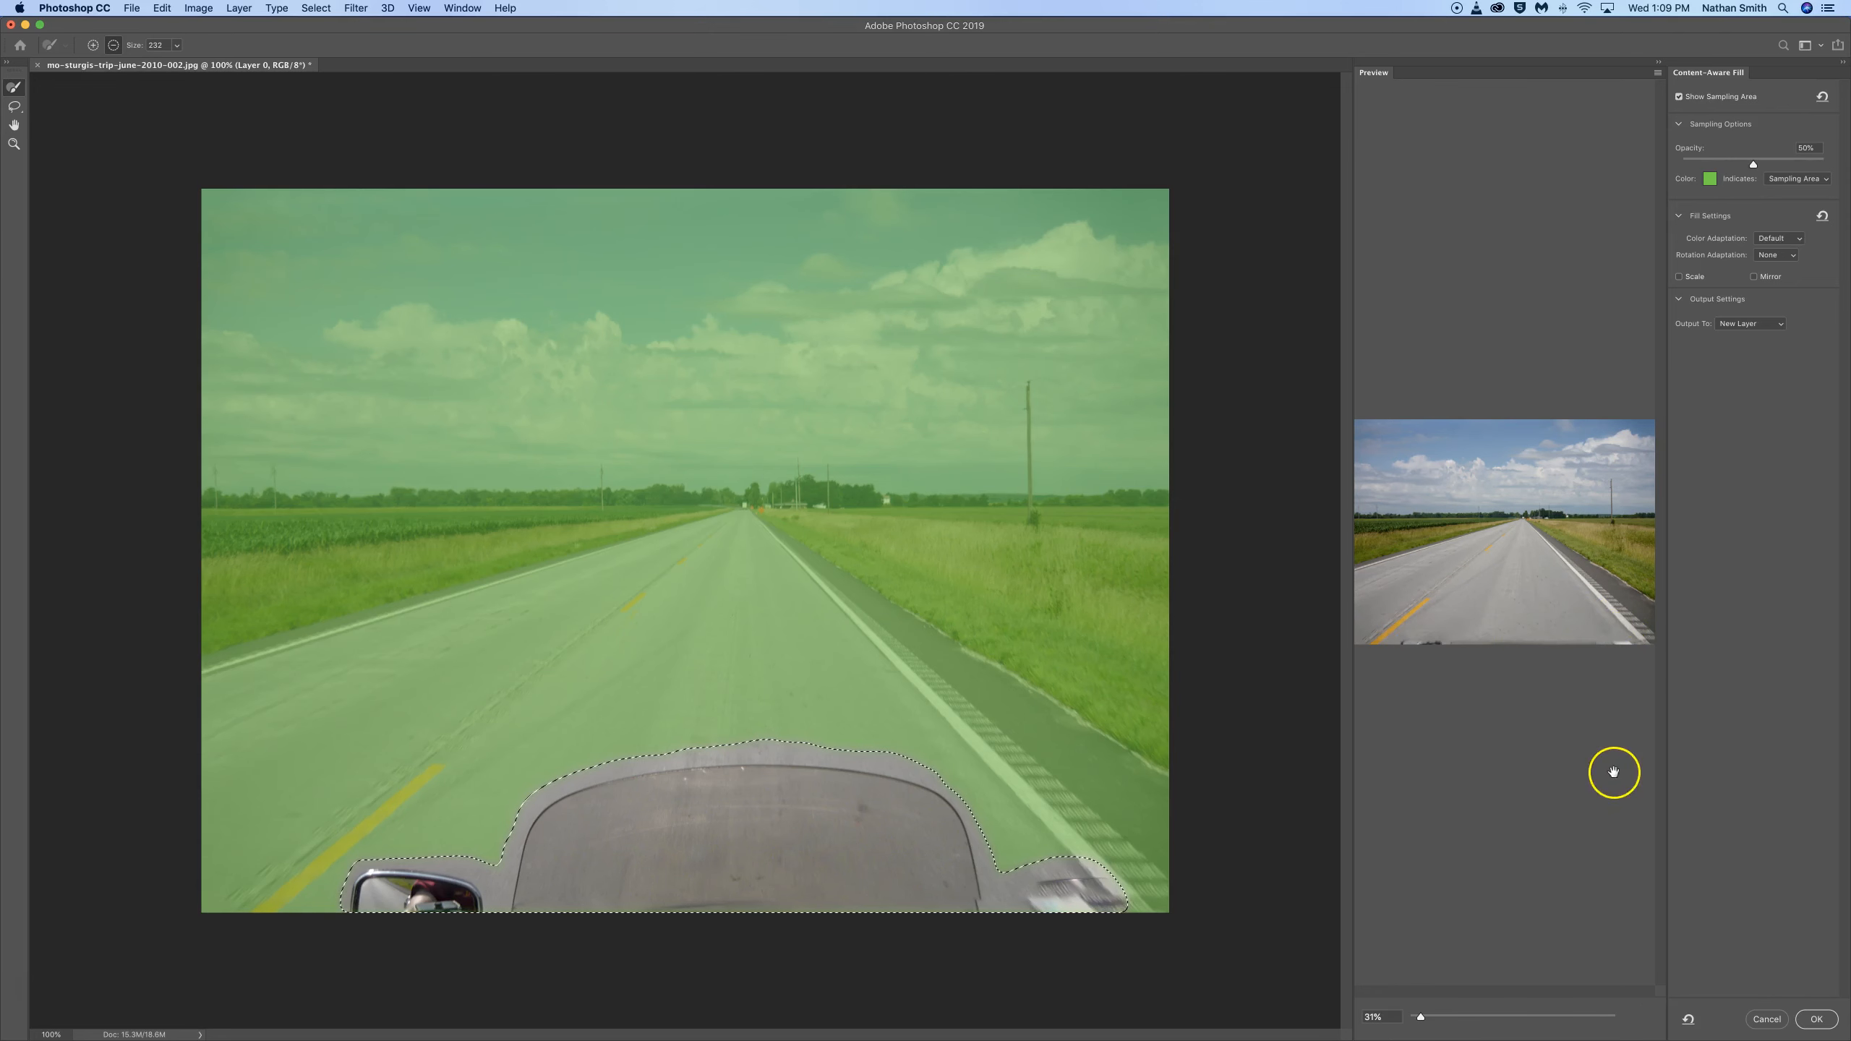
{"action": "left_click", "coordinate": [1816, 1019]}
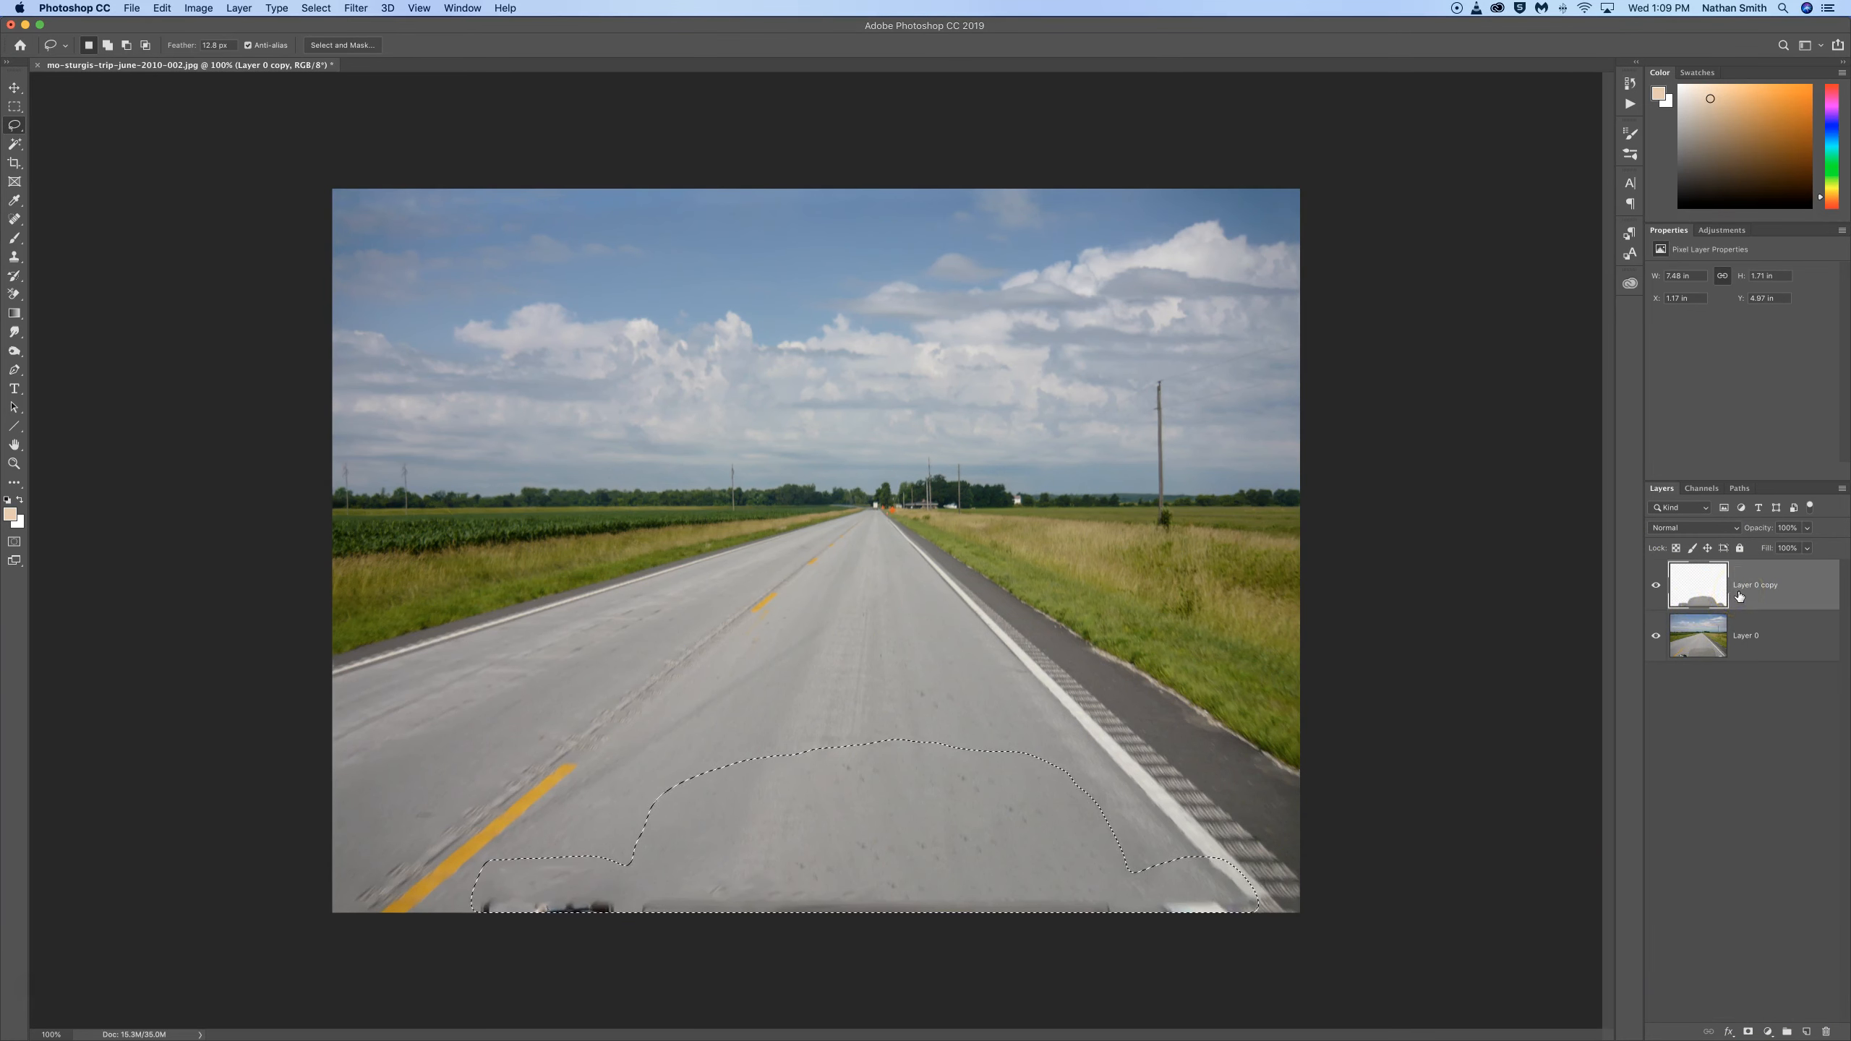
{"action": "key", "text": "super+e"}
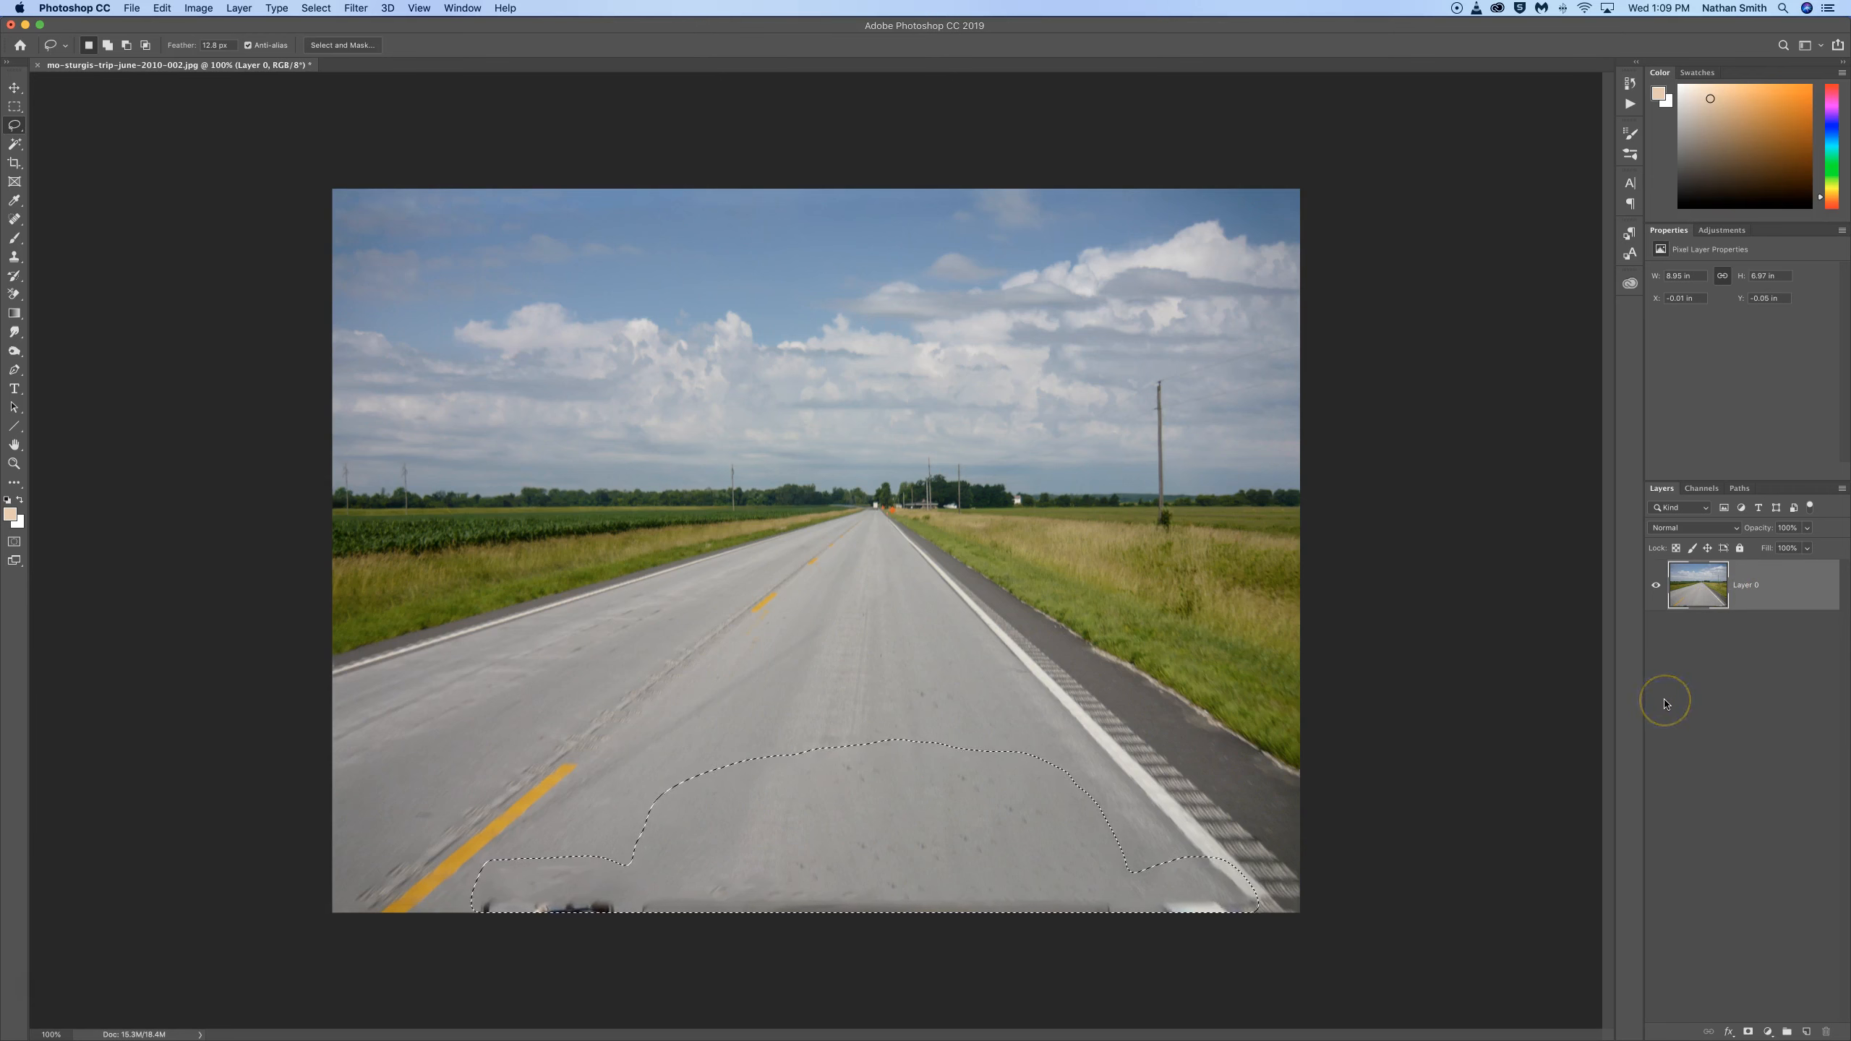
{"action": "key", "text": "super+d"}
Step: Crop a thin strip off the photo's lower edge to cut away the leftover fill artifacts
{"action": "left_click", "coordinate": [10, 164]}
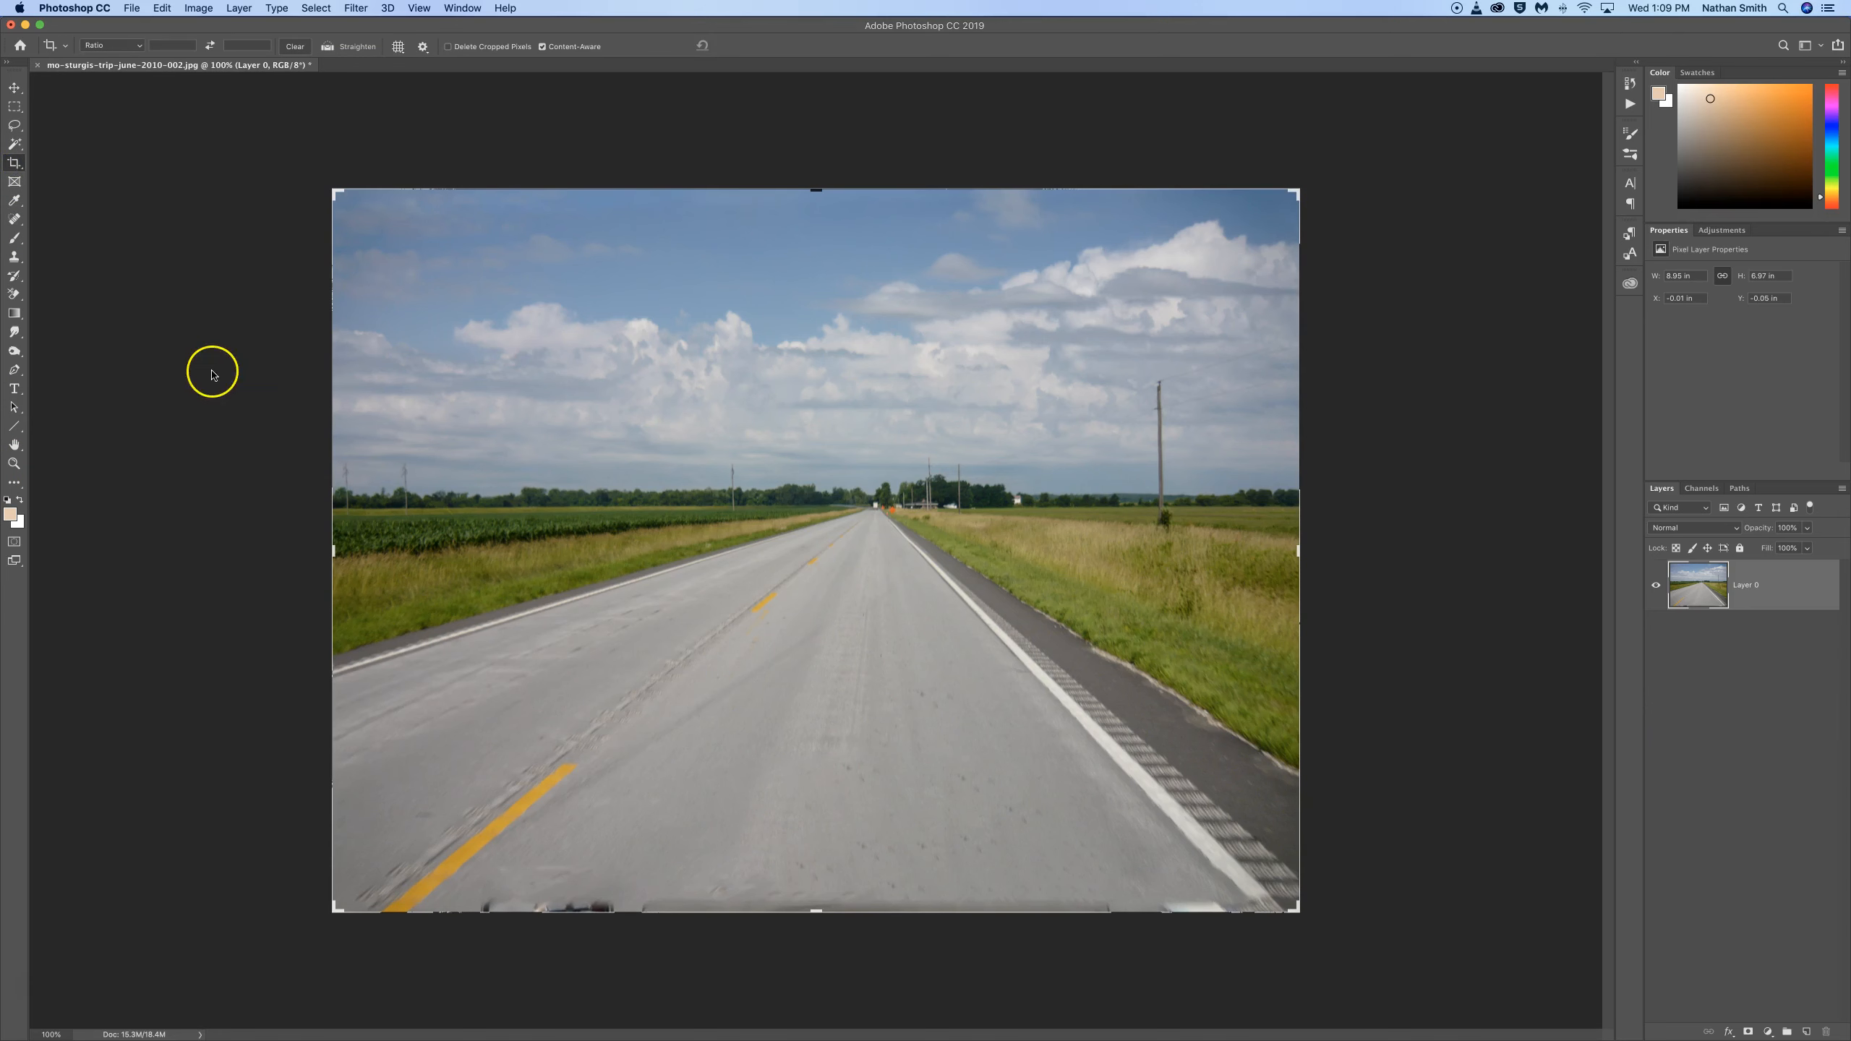
{"action": "left_click_drag", "start_coordinate": [816, 909], "coordinate": [817, 901]}
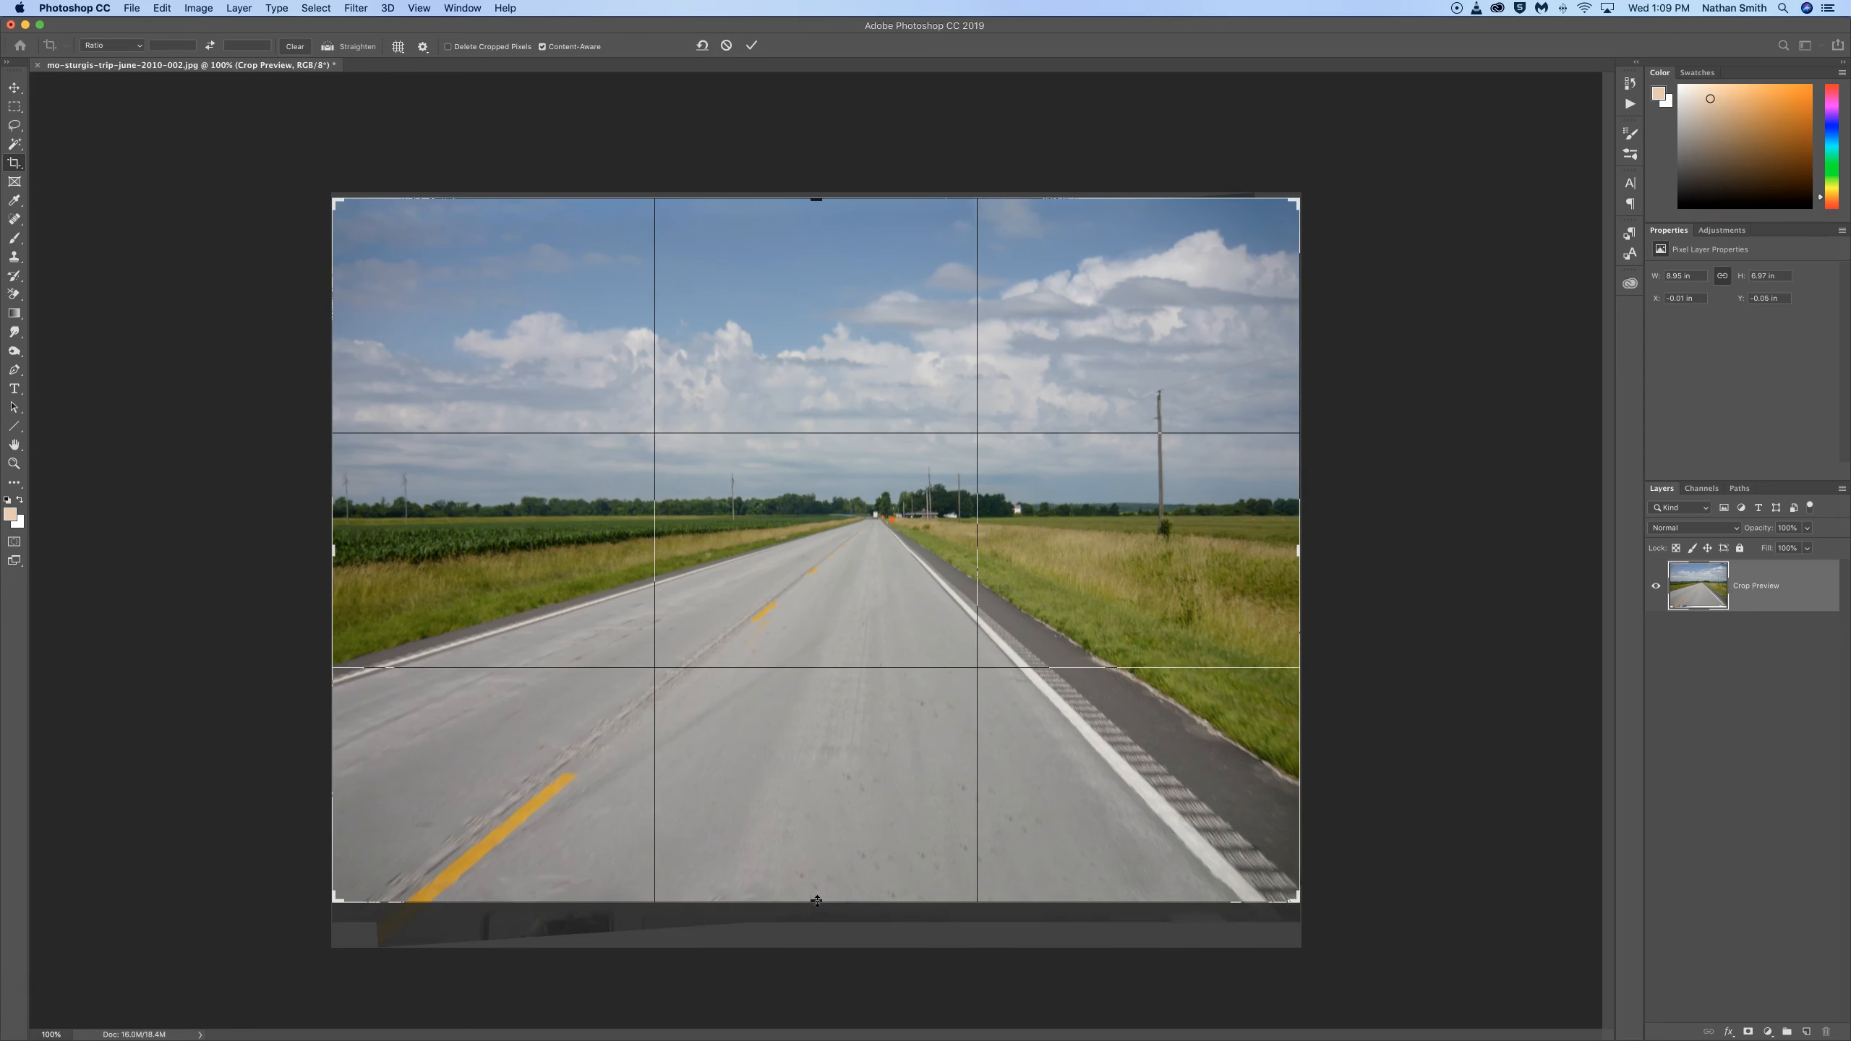
{"action": "key", "text": "Return"}
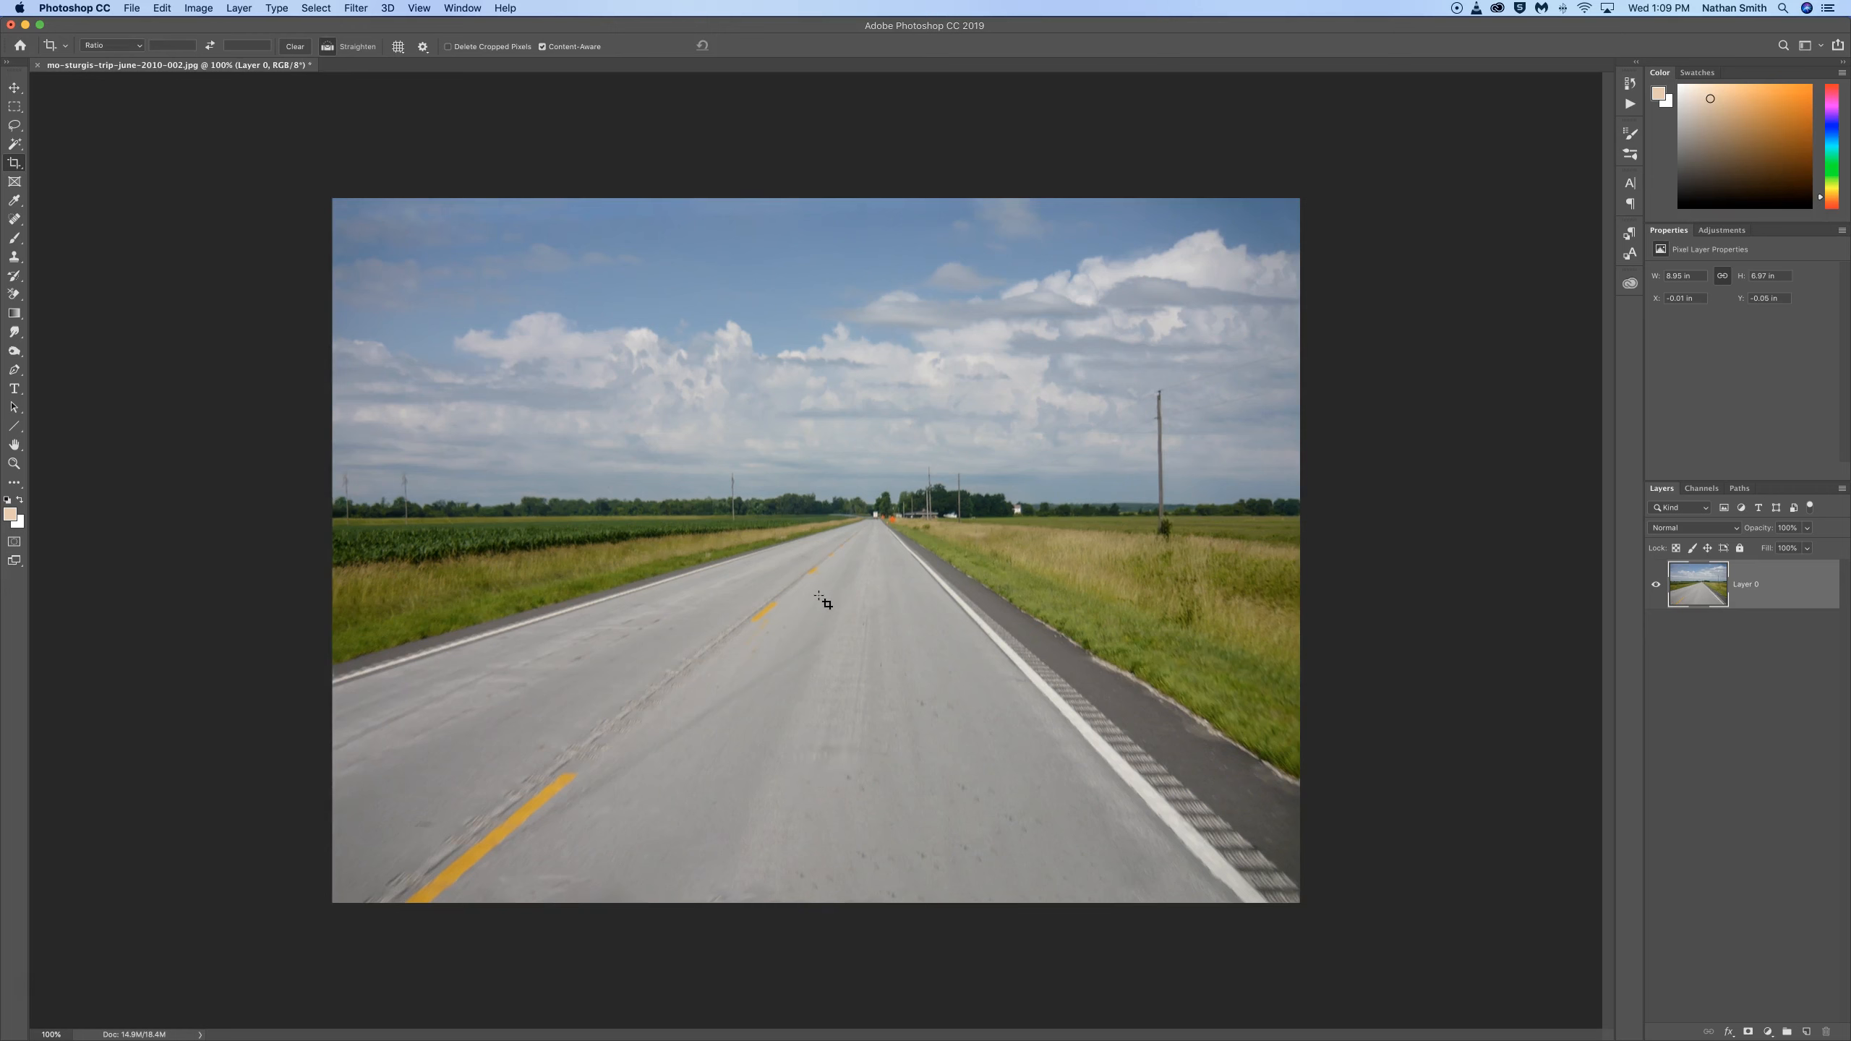
Step: Select the whole canvas, crop the image to that selection to discard hidden pixels, and deselect
{"action": "key", "text": "super+a"}
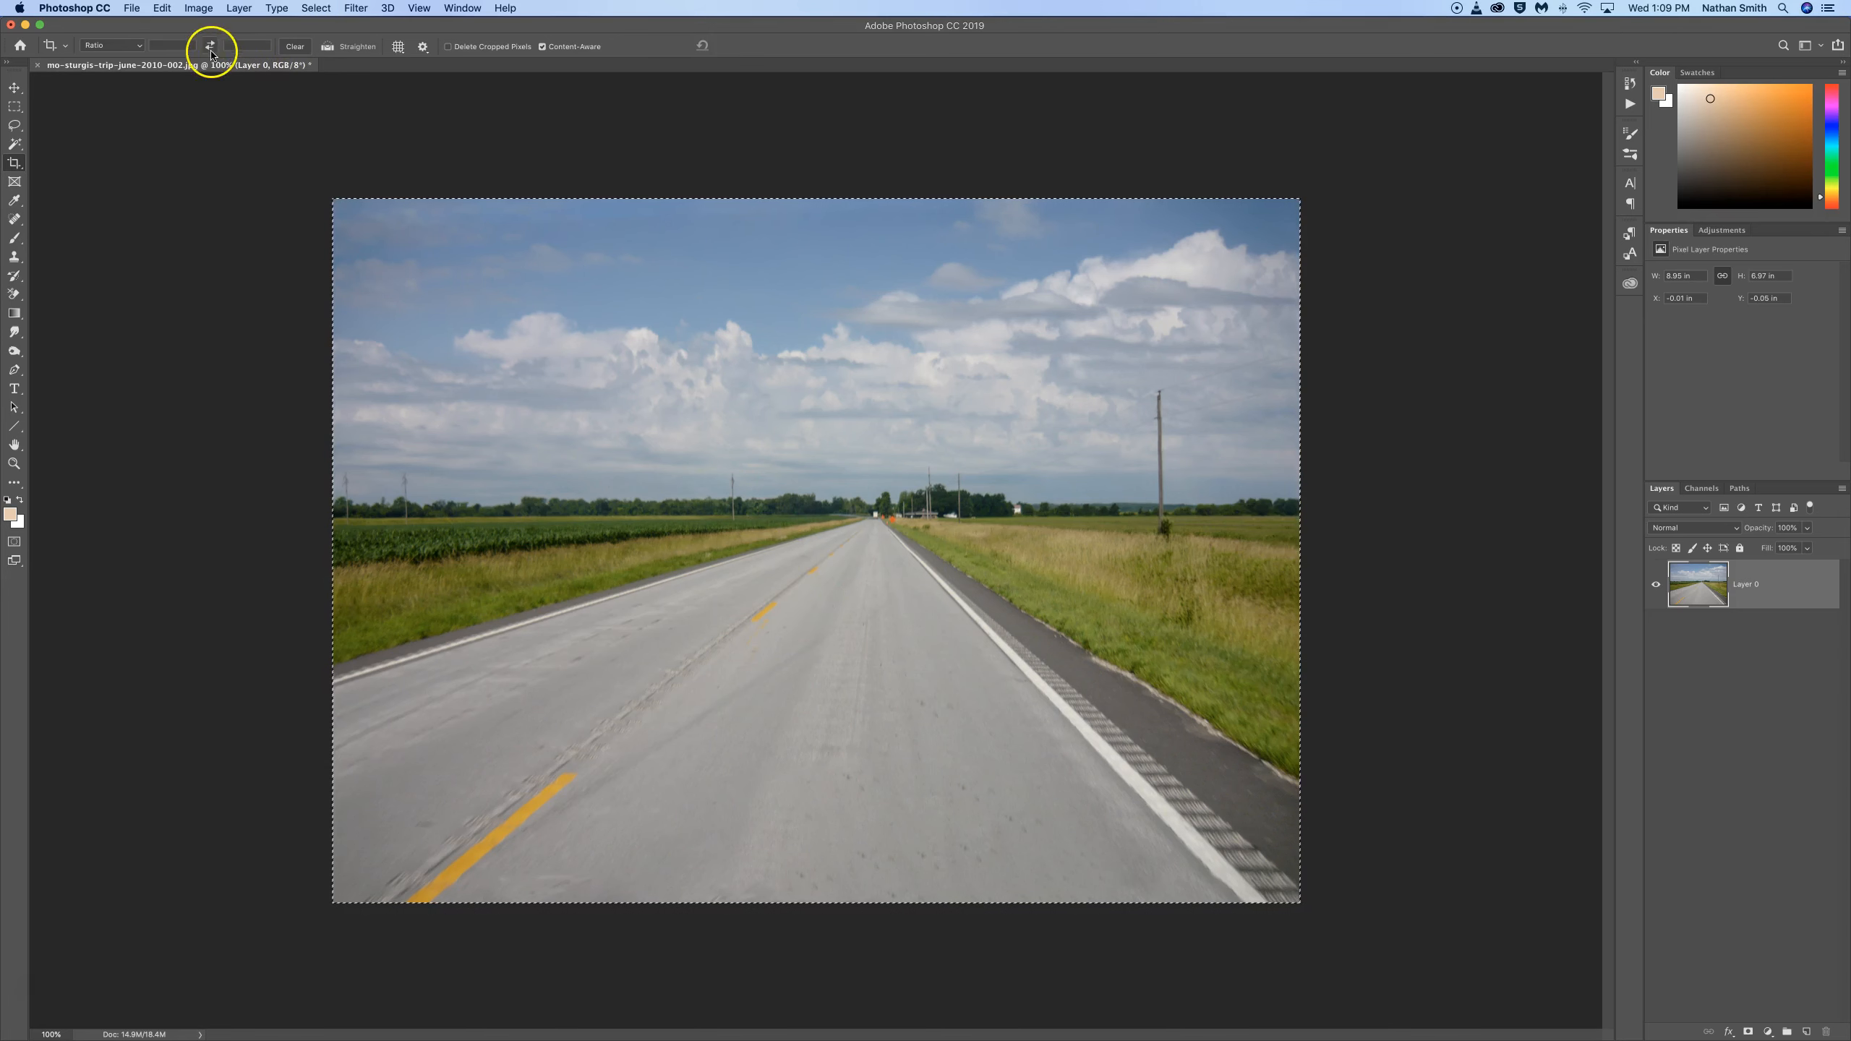
{"action": "left_click", "coordinate": [196, 8]}
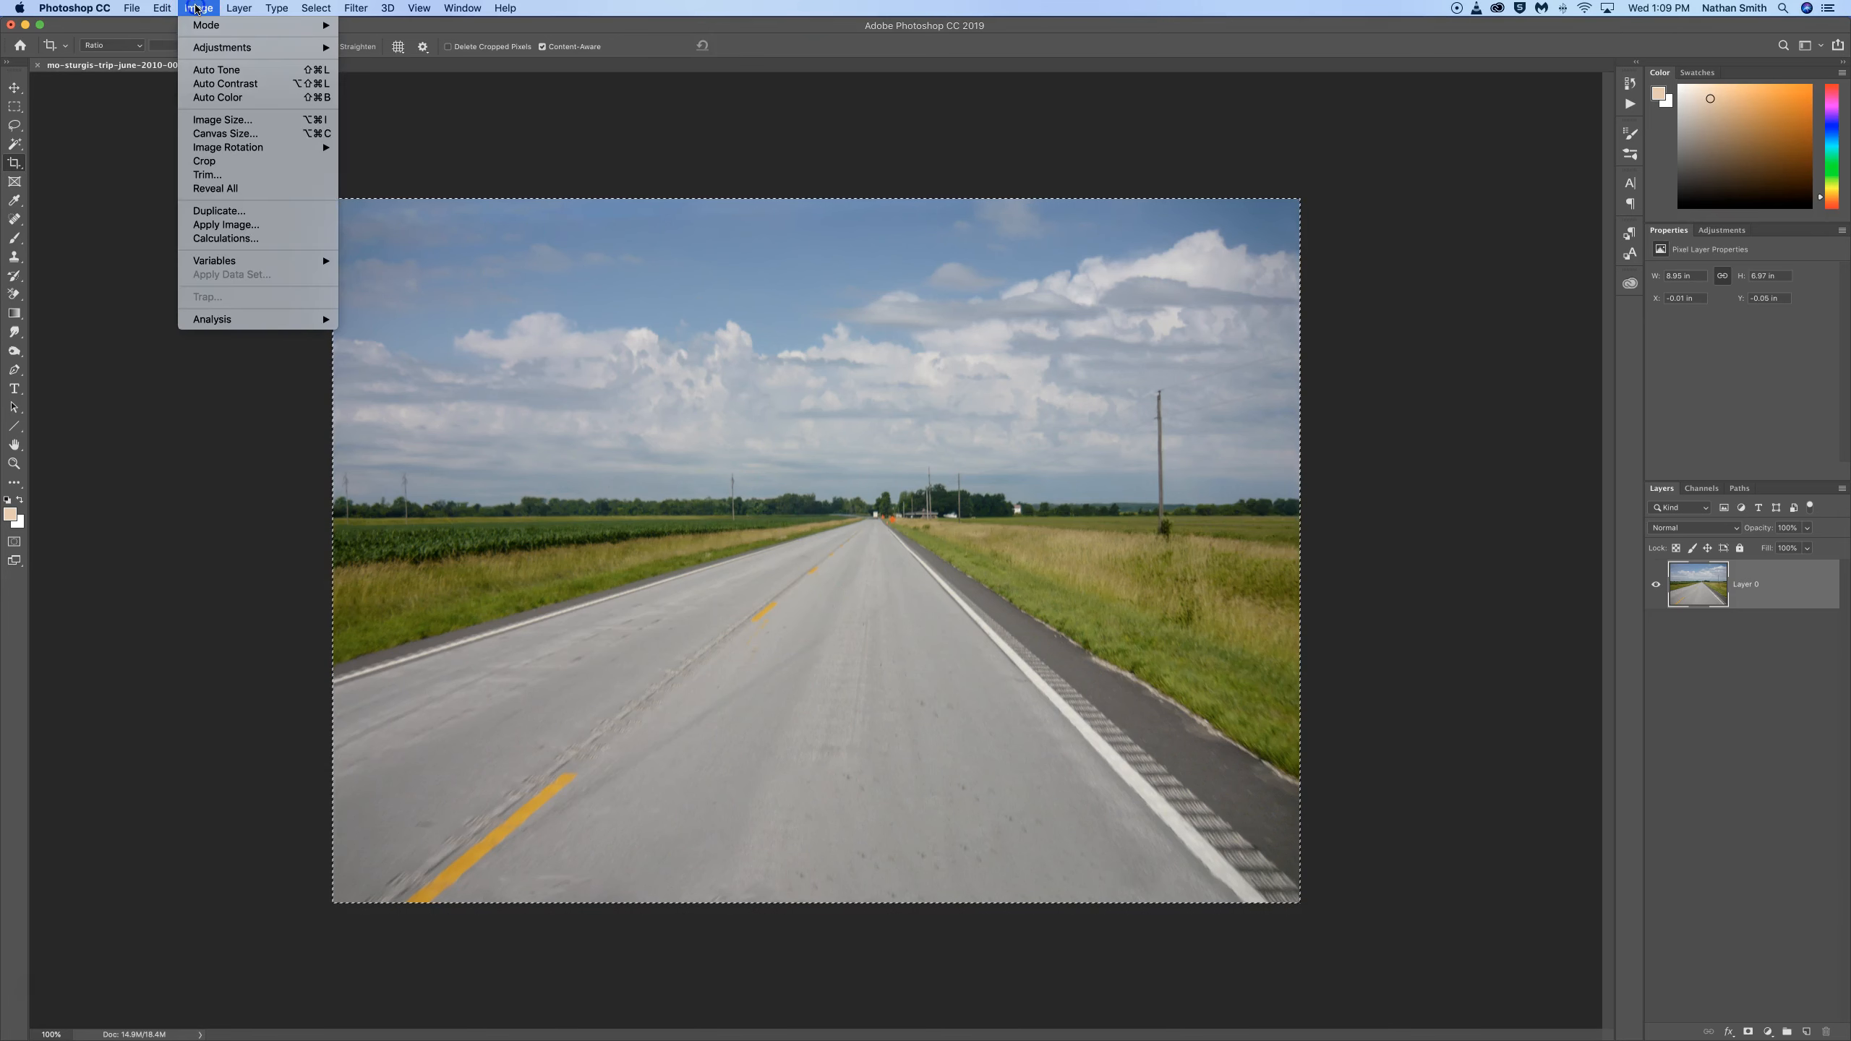
{"action": "left_click", "coordinate": [219, 167]}
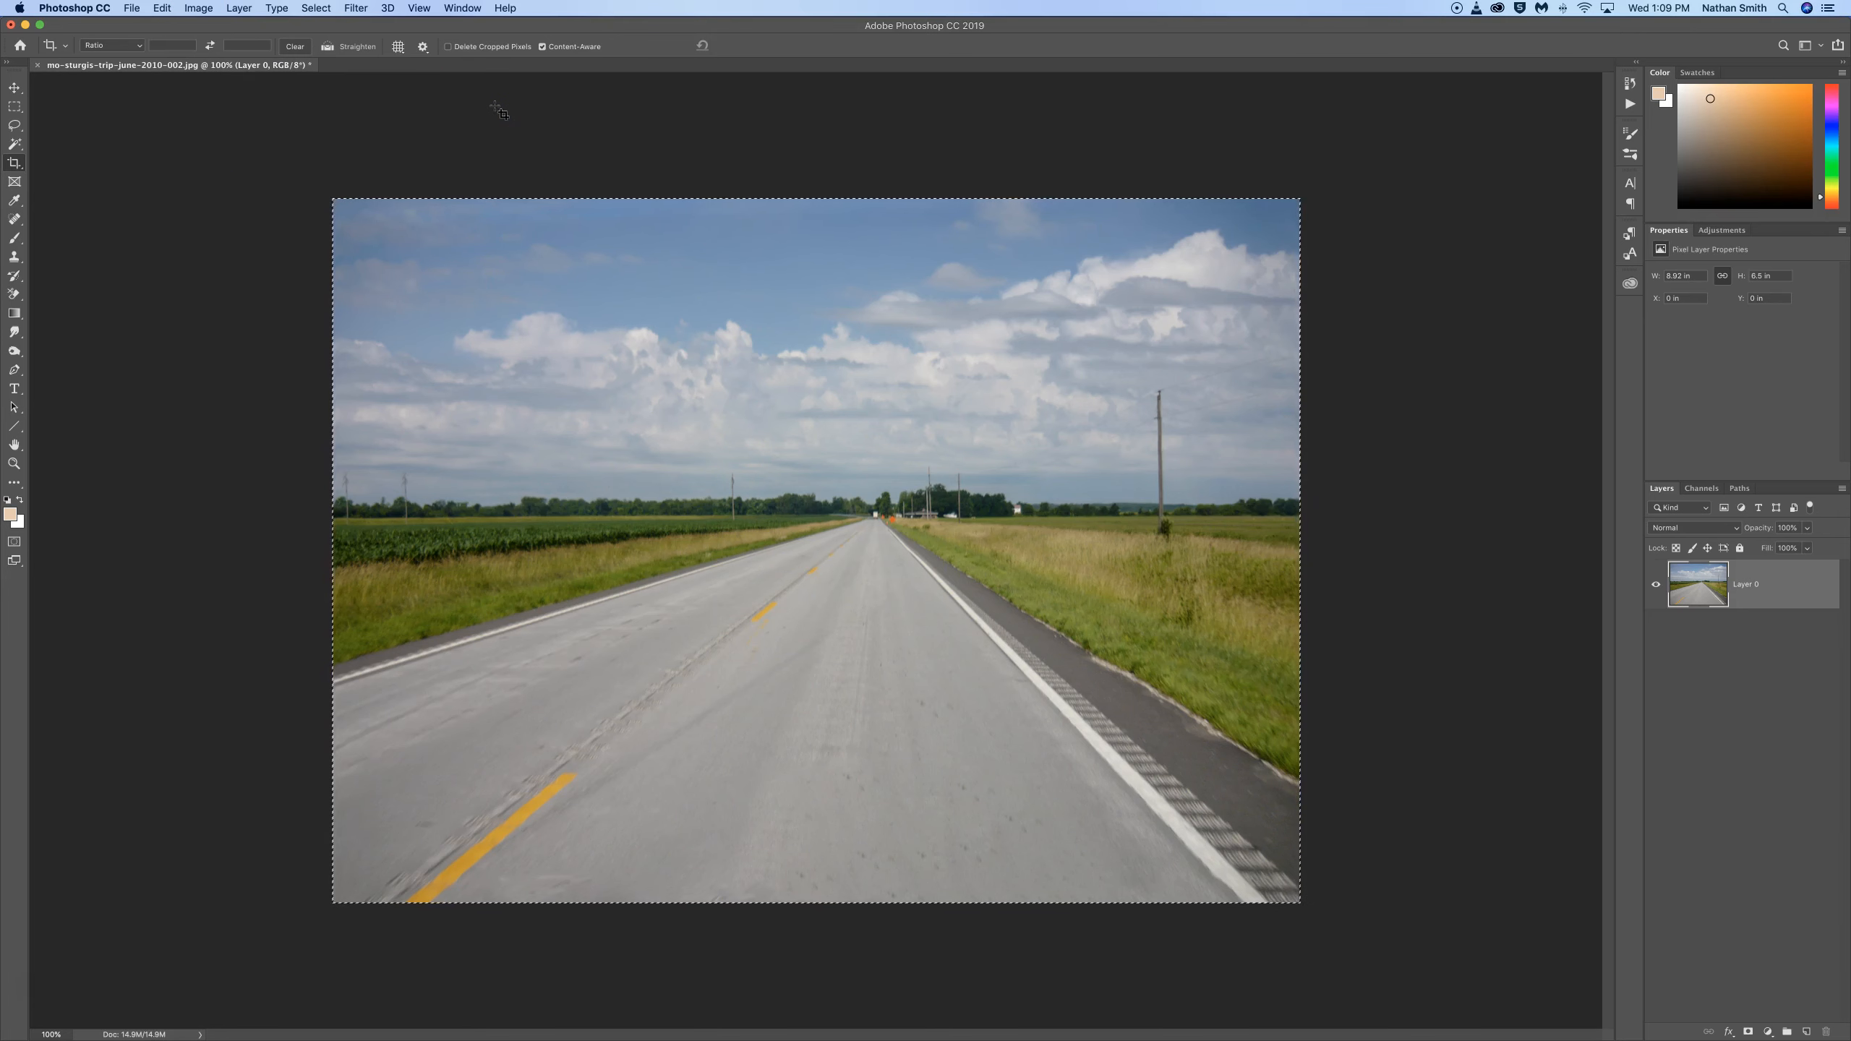
{"action": "key", "text": "super+d"}
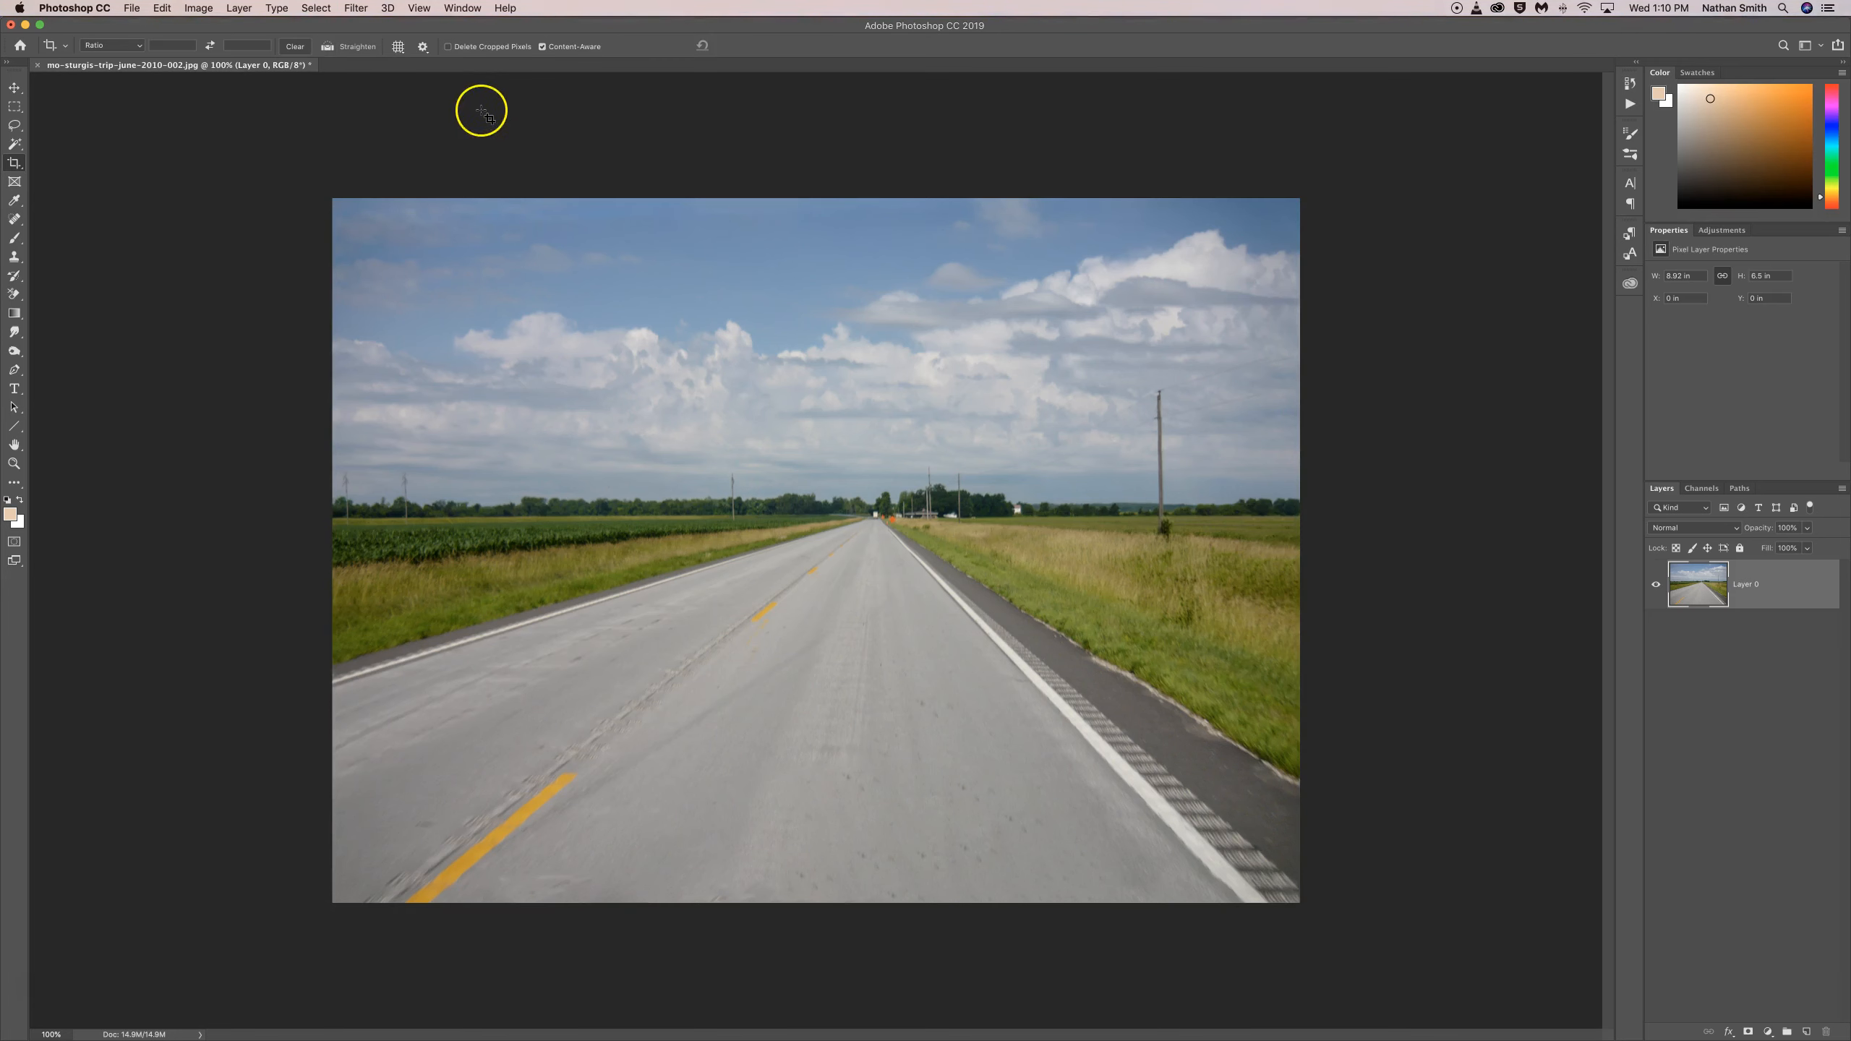
Step: Try a Zoom Radial Blur with amount 100 and Best quality, centred near the road's vanishing point, and undo it
{"action": "left_click", "coordinate": [353, 9]}
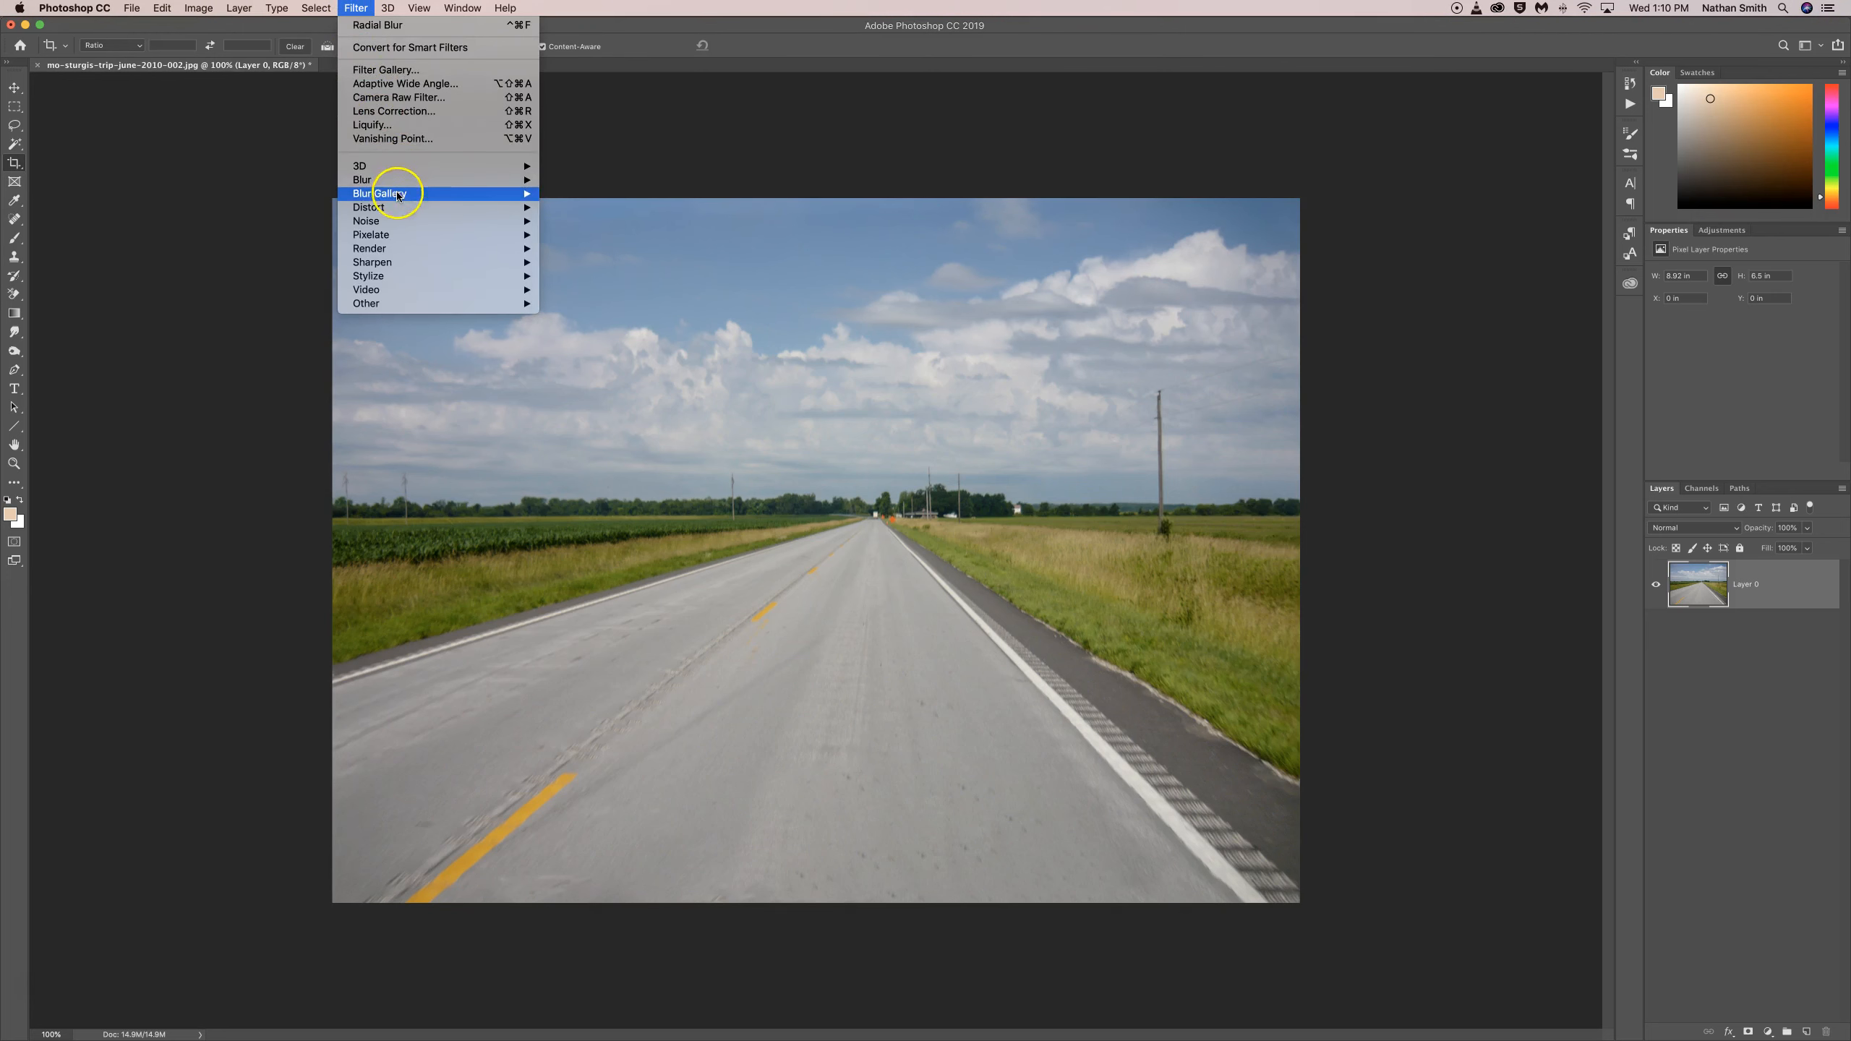
{"action": "mouse_move", "coordinate": [396, 184]}
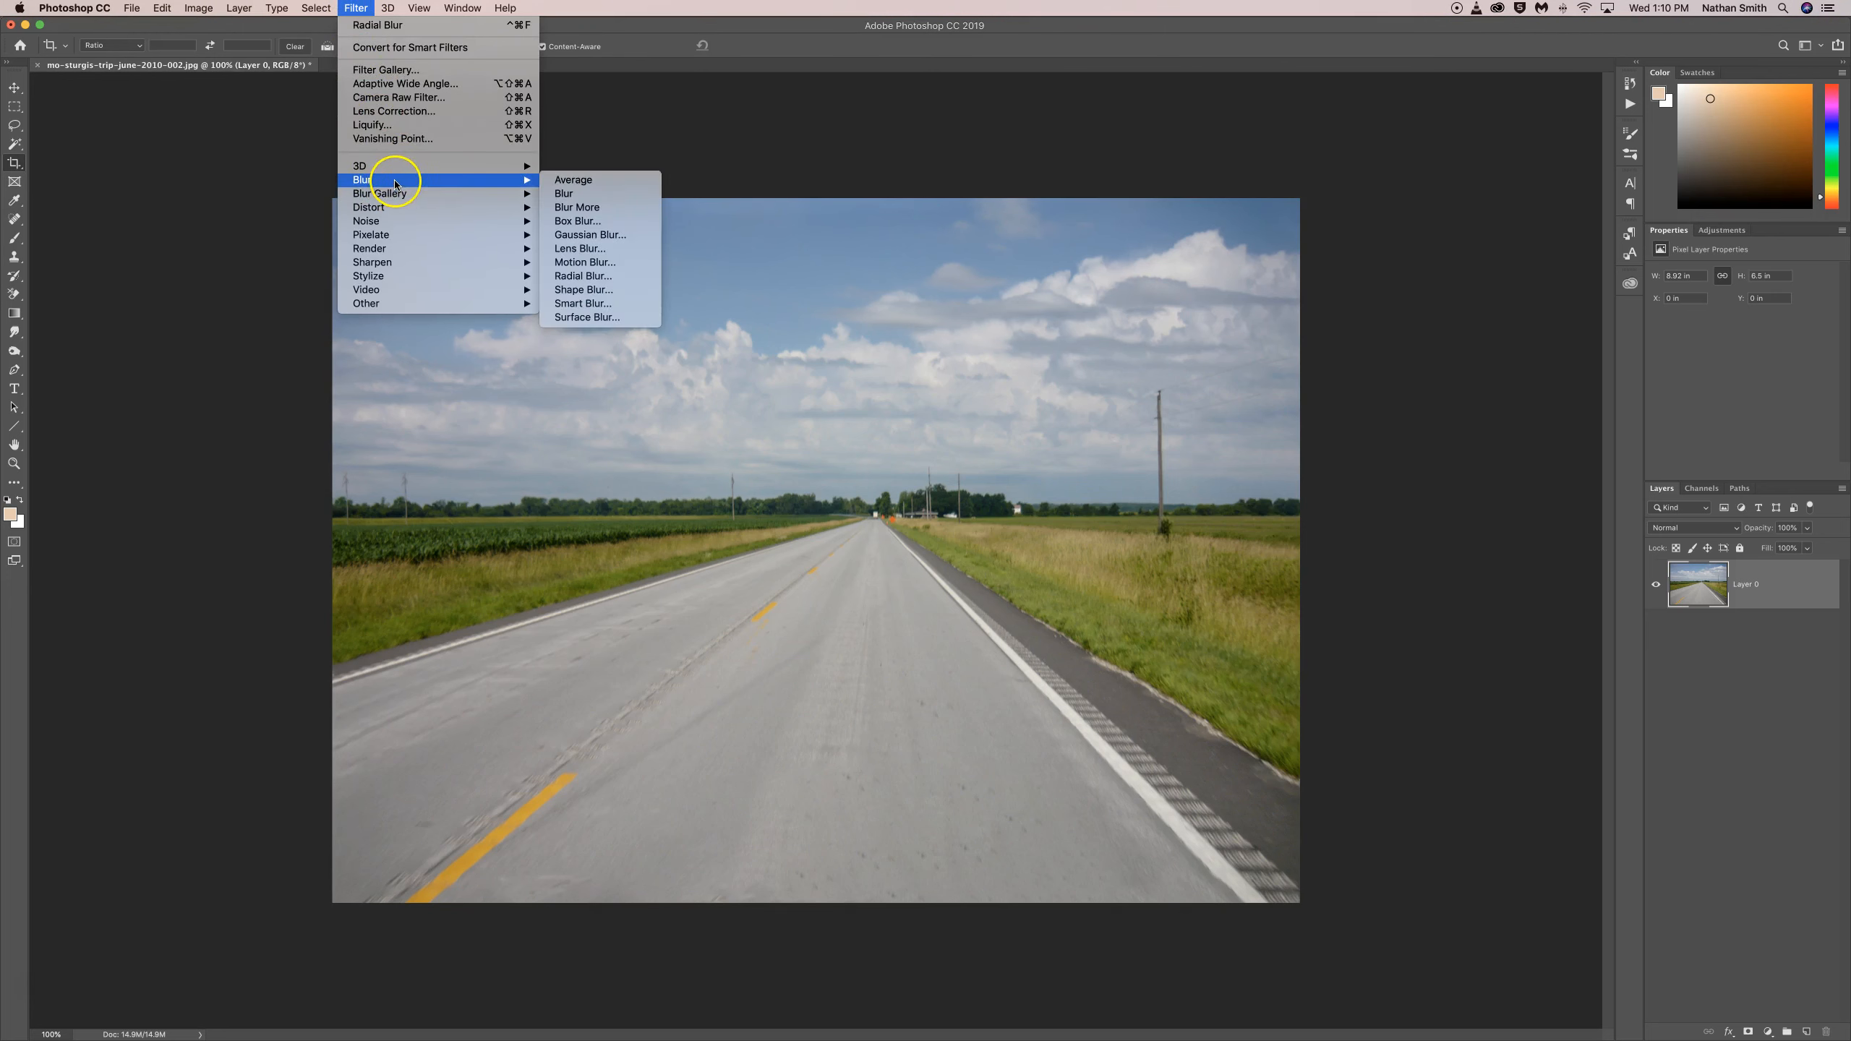
{"action": "left_click", "coordinate": [625, 275]}
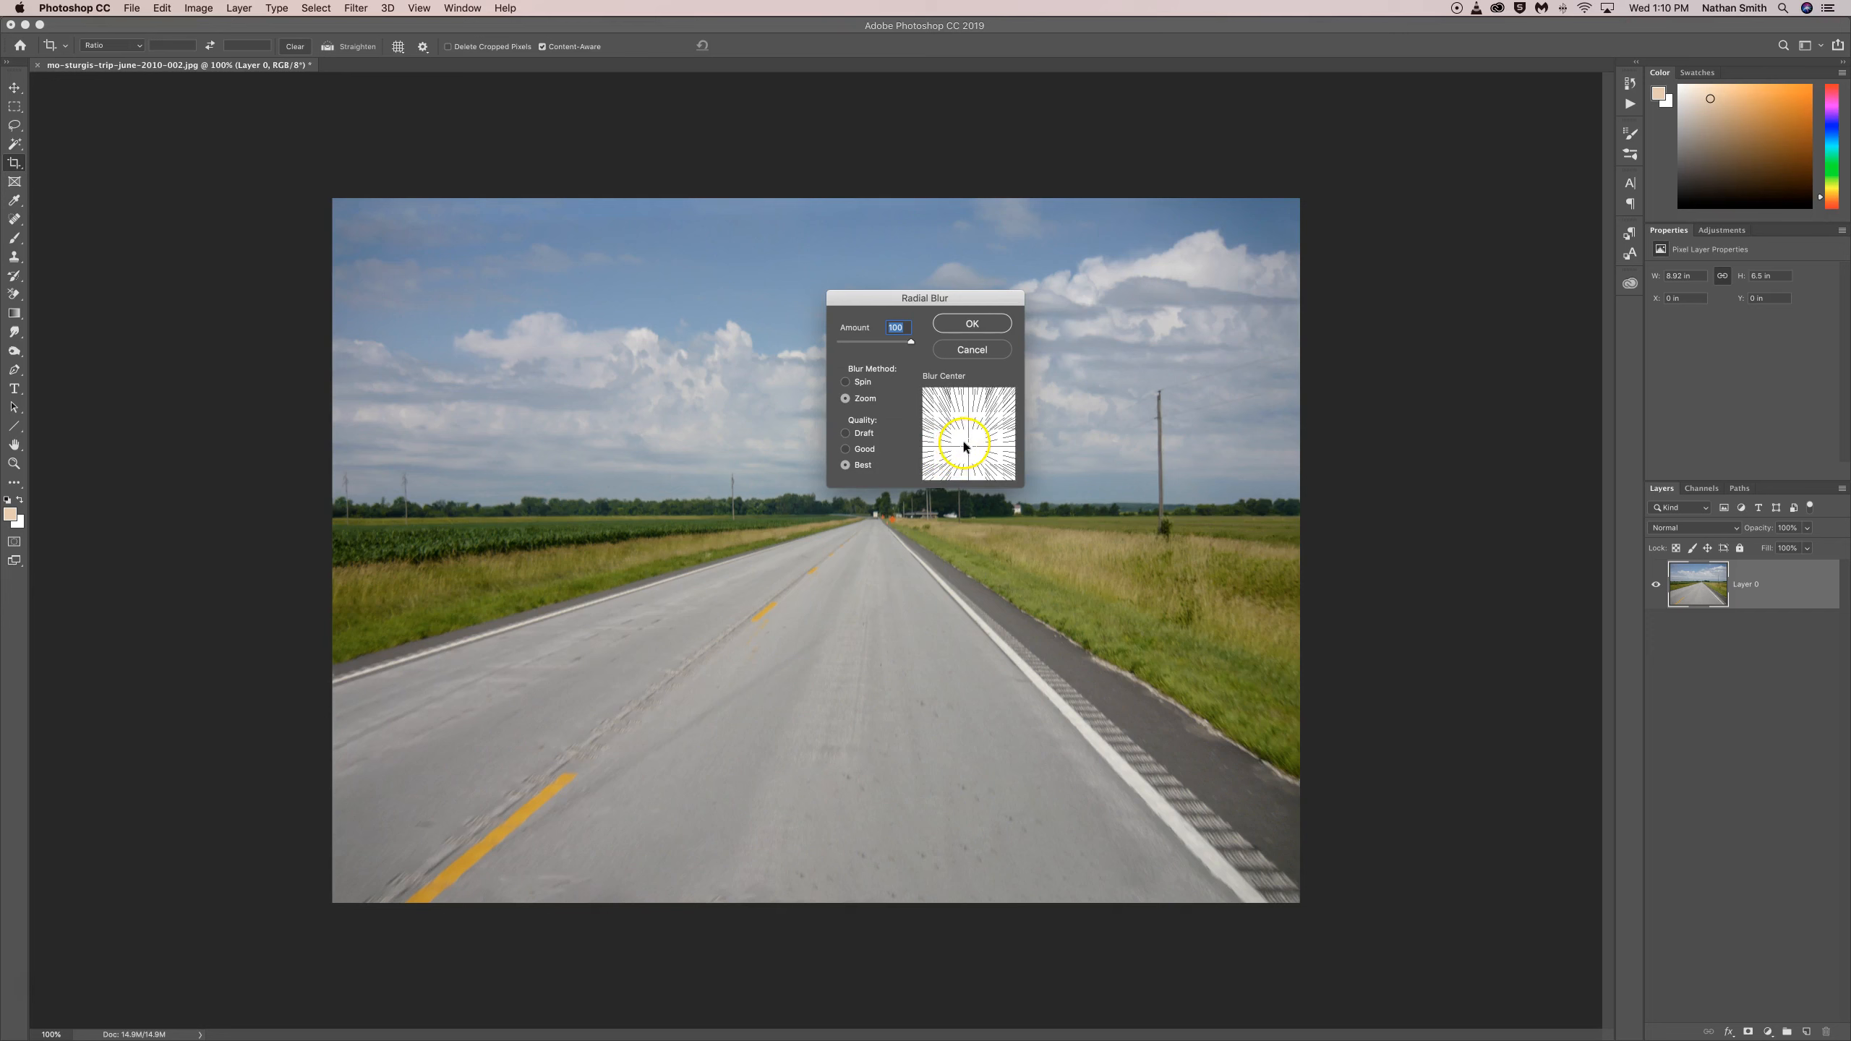
{"action": "mouse_move", "coordinate": [967, 447]}
{"action": "left_mouse_down"}
{"action": "mouse_move", "coordinate": [965, 425]}
{"action": "mouse_move", "coordinate": [970, 445]}
{"action": "left_mouse_up"}
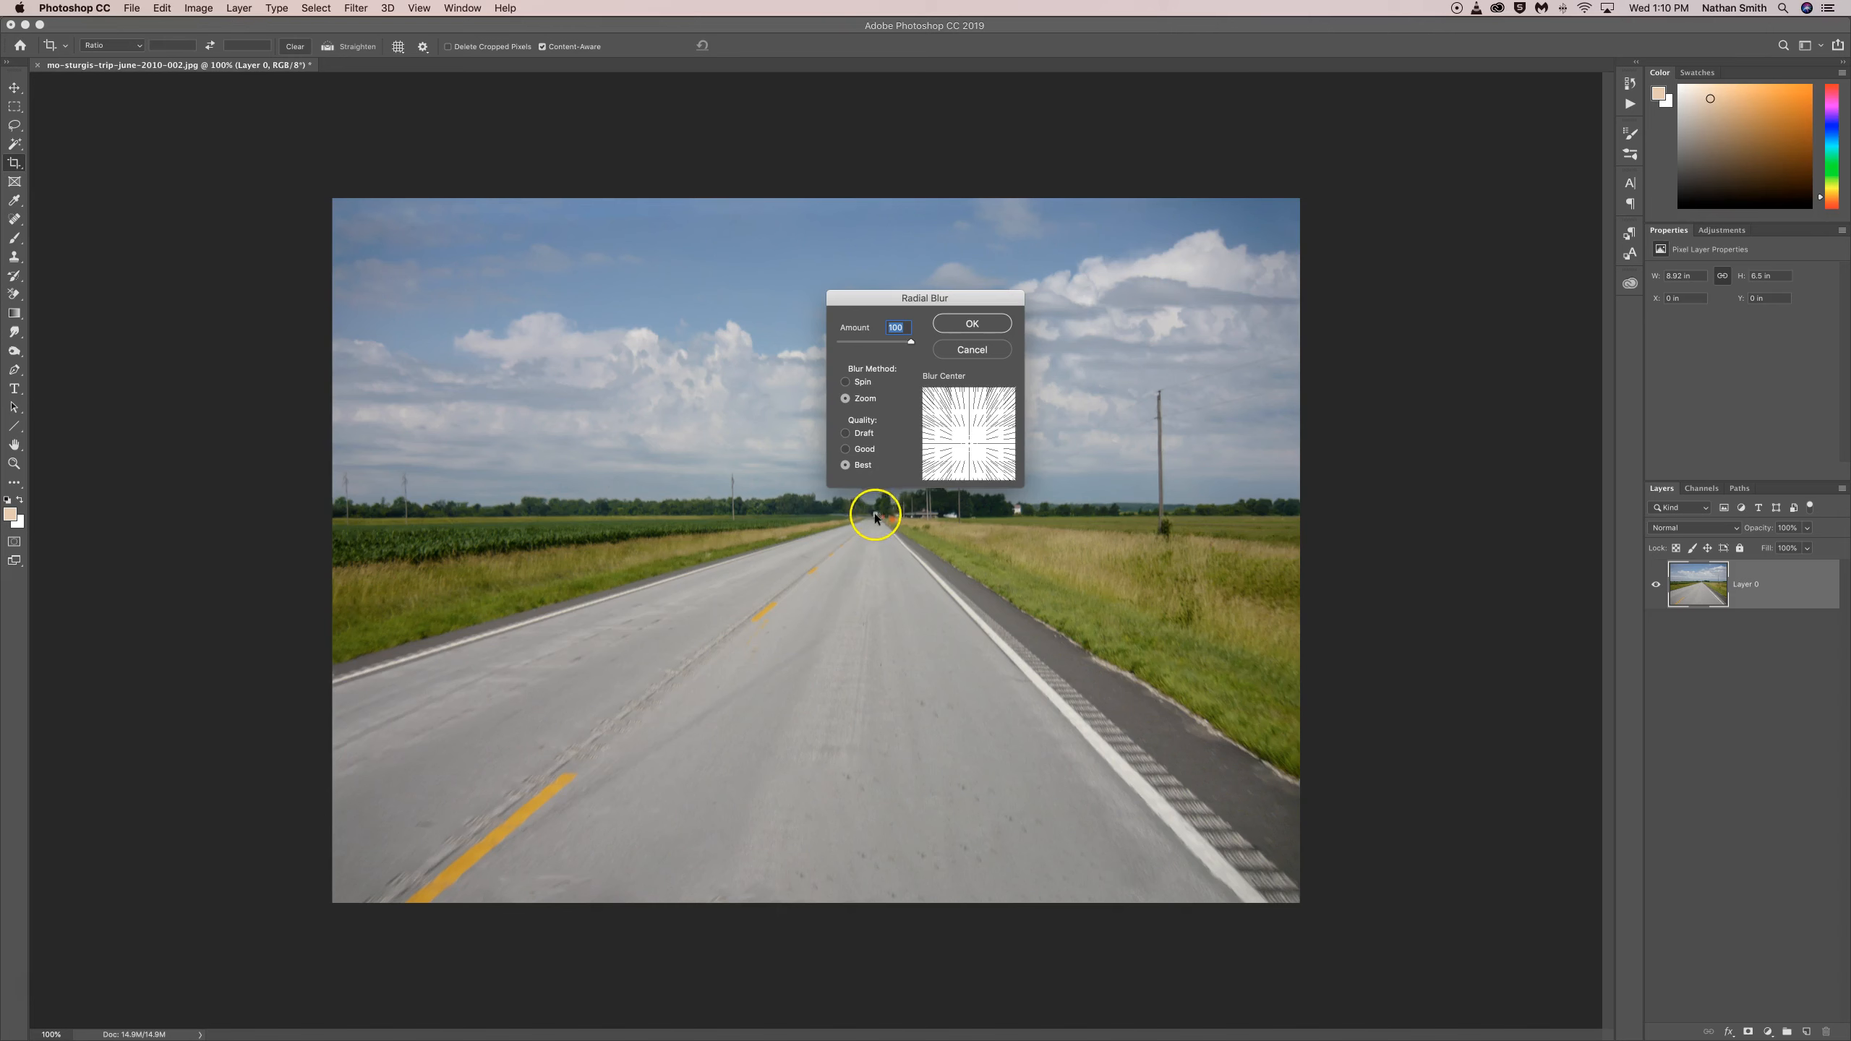
{"action": "left_click_drag", "start_coordinate": [967, 447], "coordinate": [973, 448]}
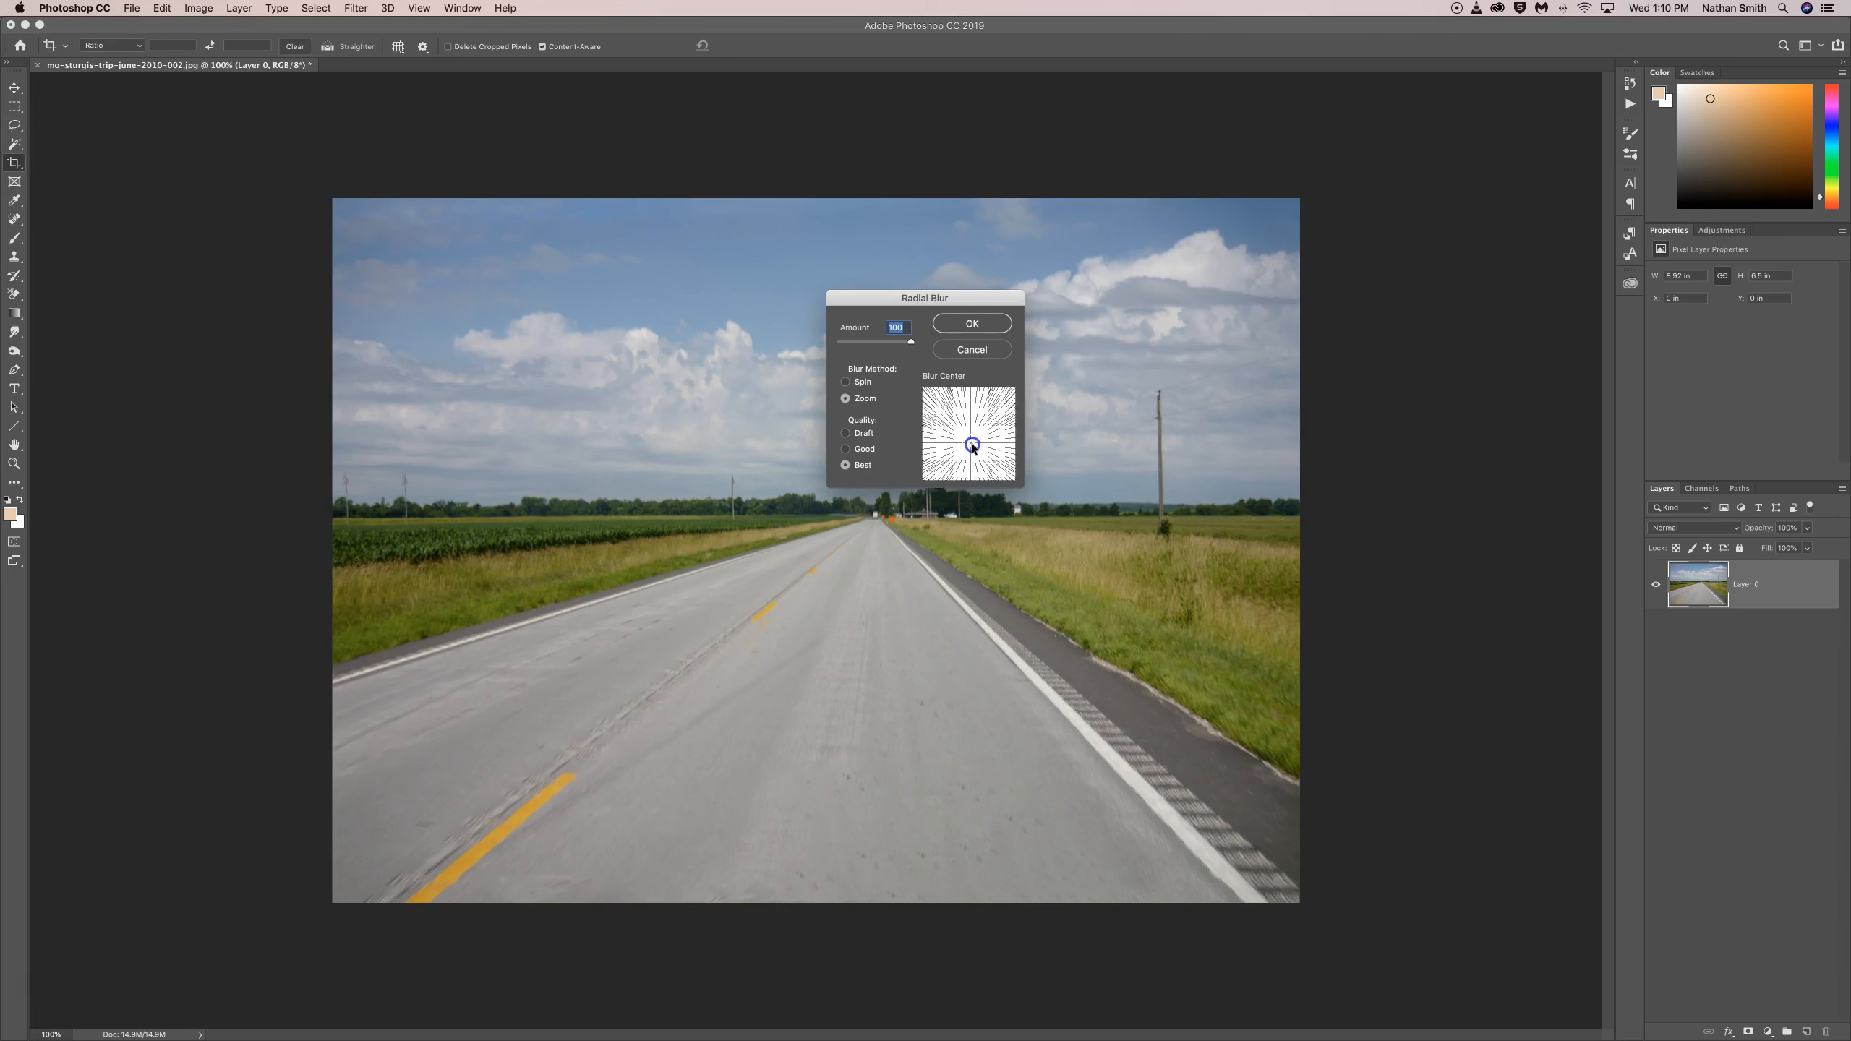
{"action": "left_click", "coordinate": [956, 315]}
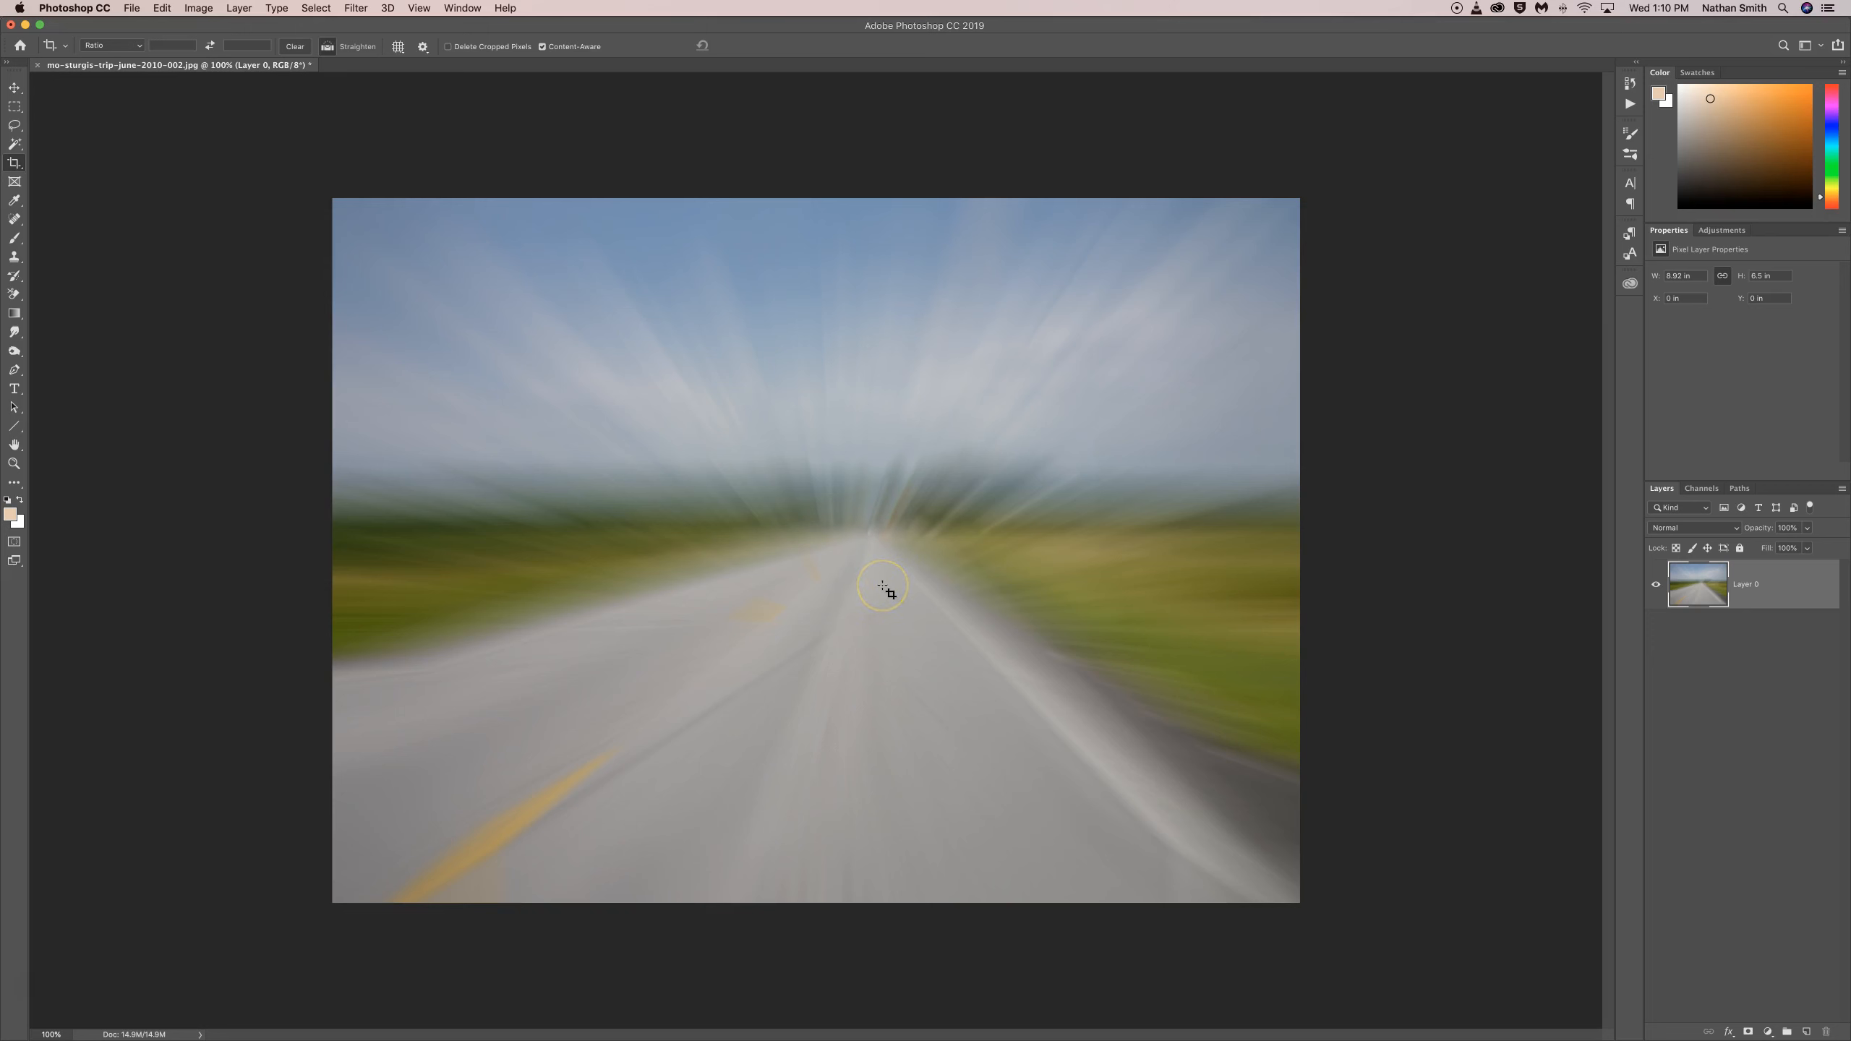
{"action": "key", "text": "super+z"}
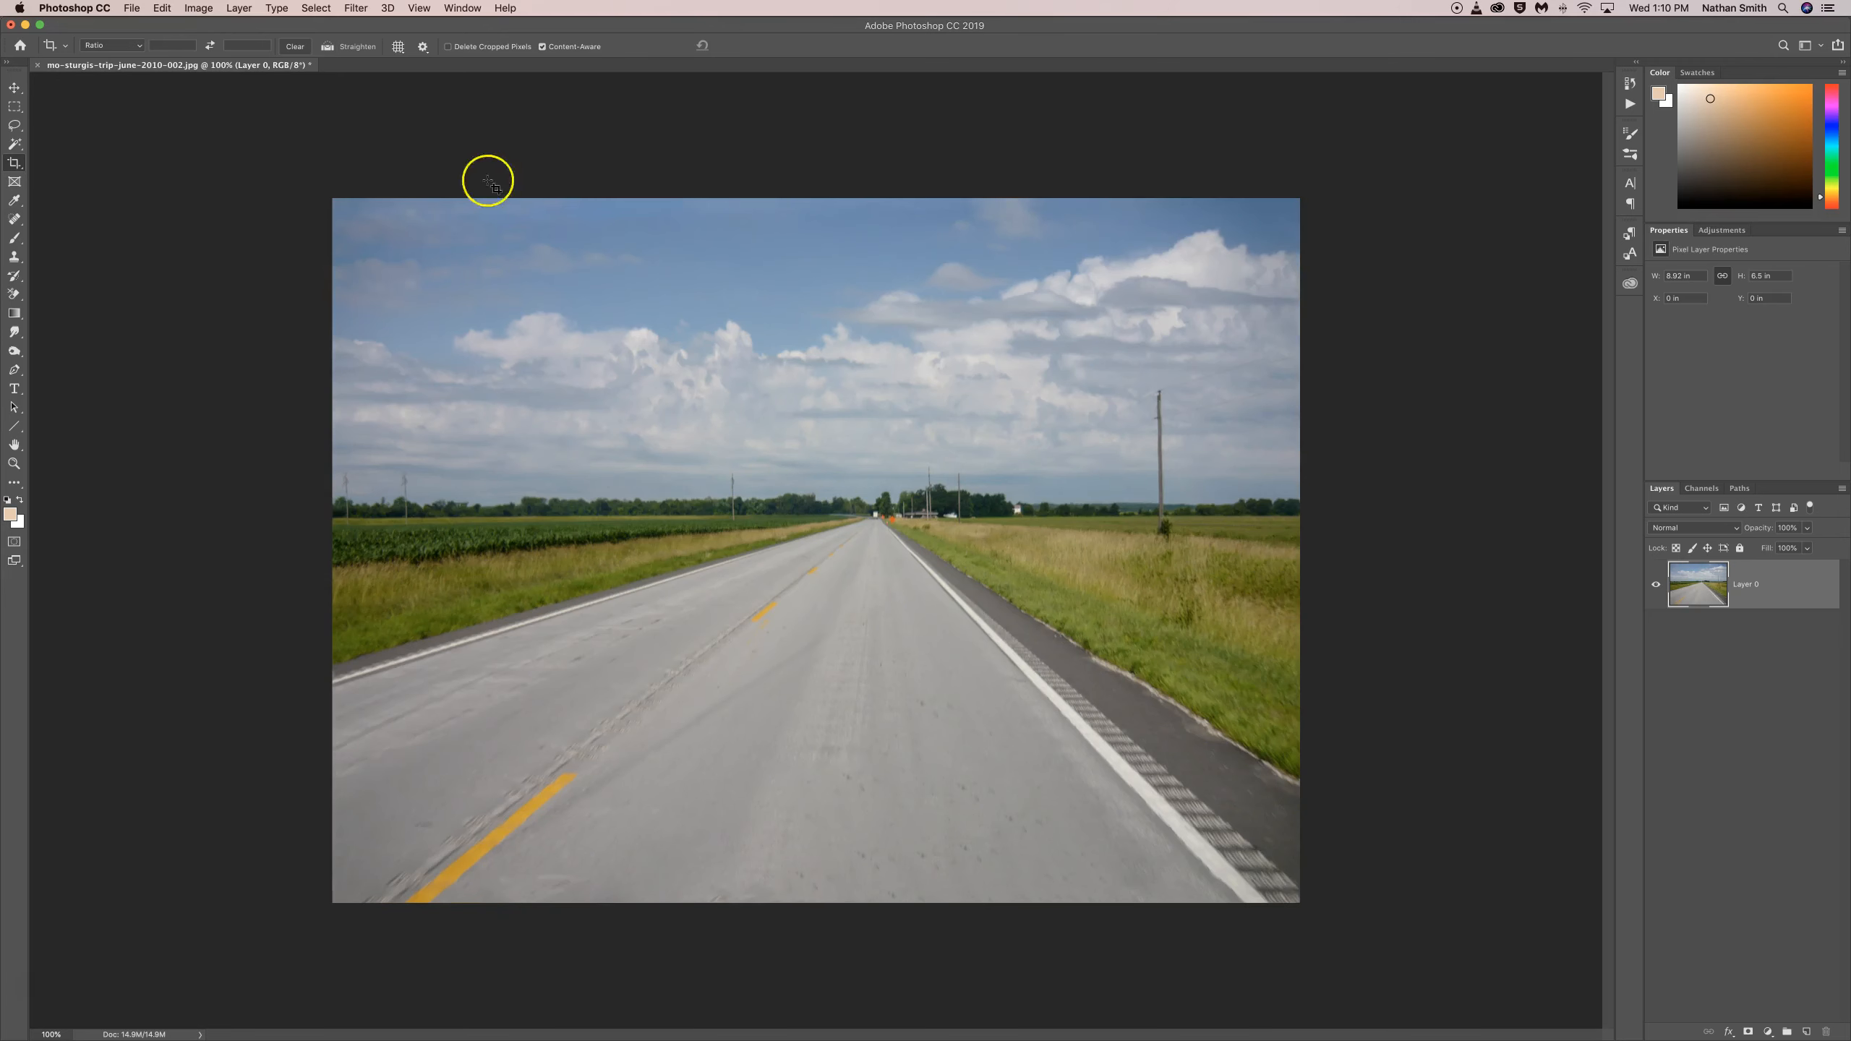
Step: Try the Zoom Radial Blur with amount 52 and a slightly higher, further right blur center, and undo it
{"action": "left_click", "coordinate": [354, 7]}
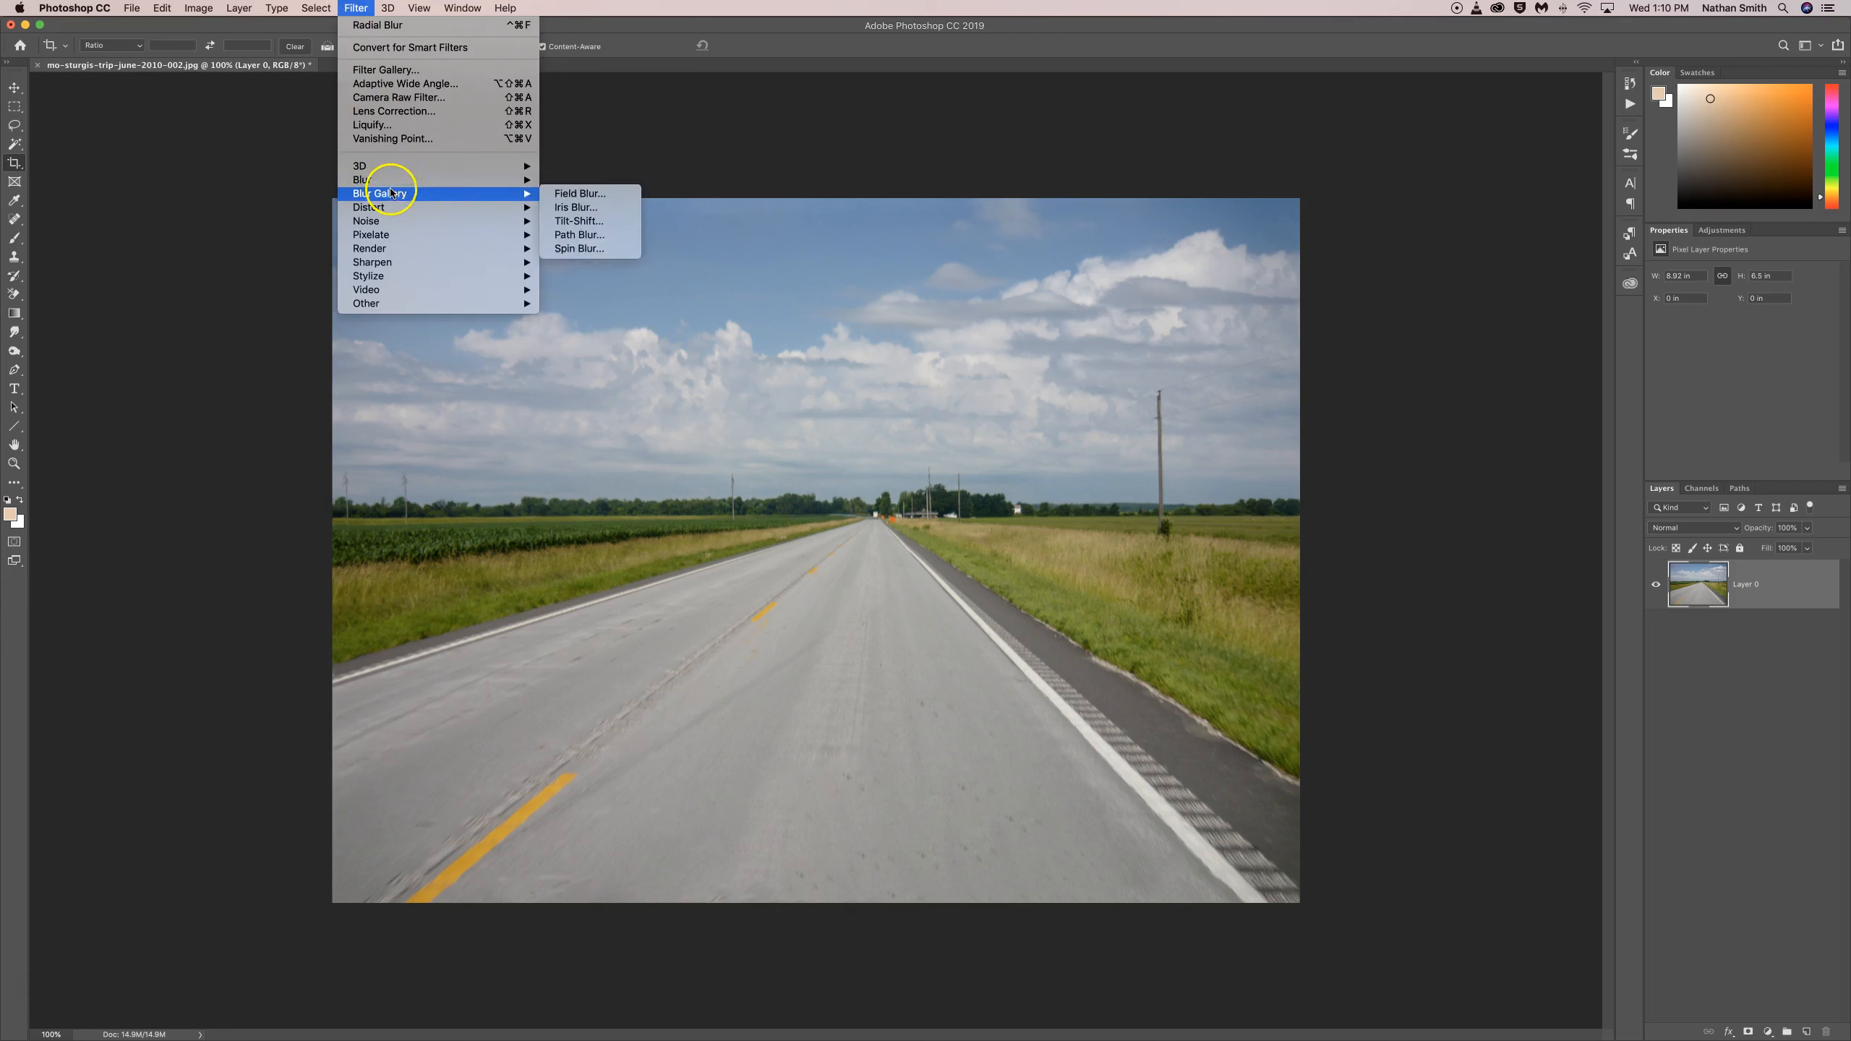
{"action": "mouse_move", "coordinate": [384, 179]}
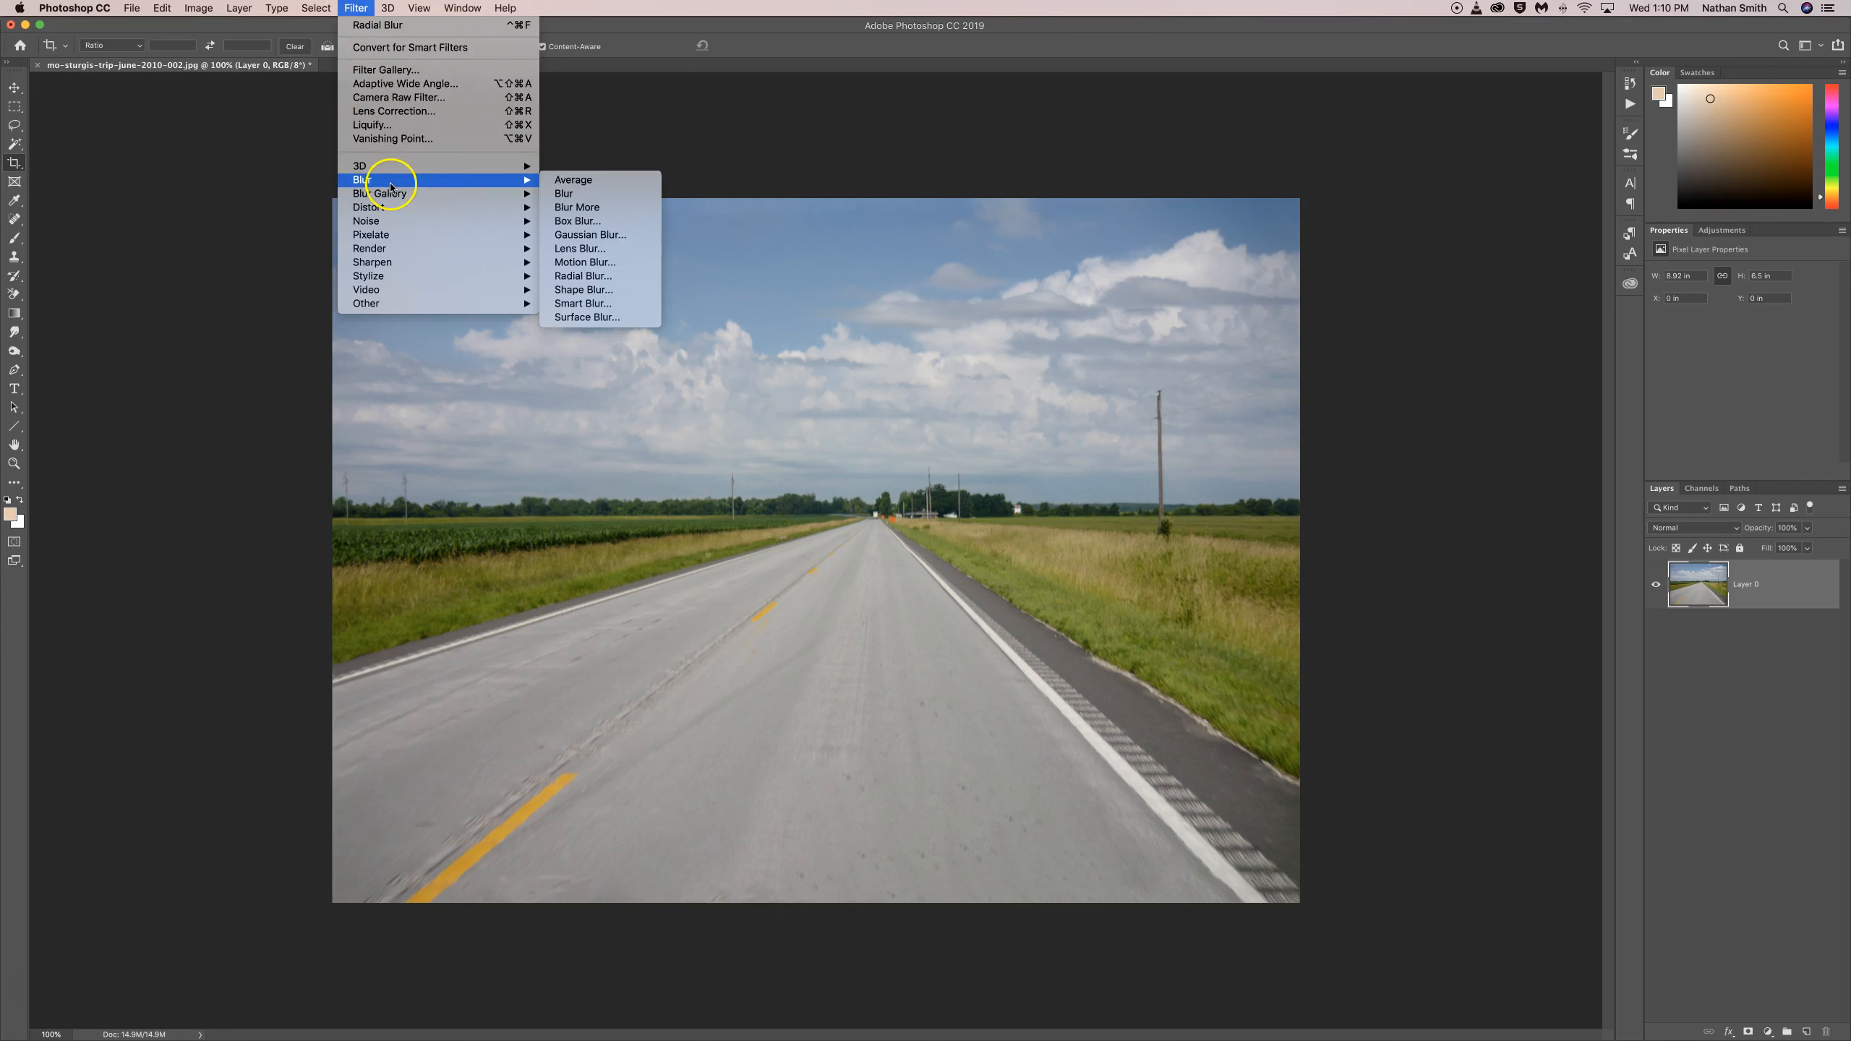
{"action": "left_click", "coordinate": [582, 276]}
{"action": "left_click", "coordinate": [878, 343]}
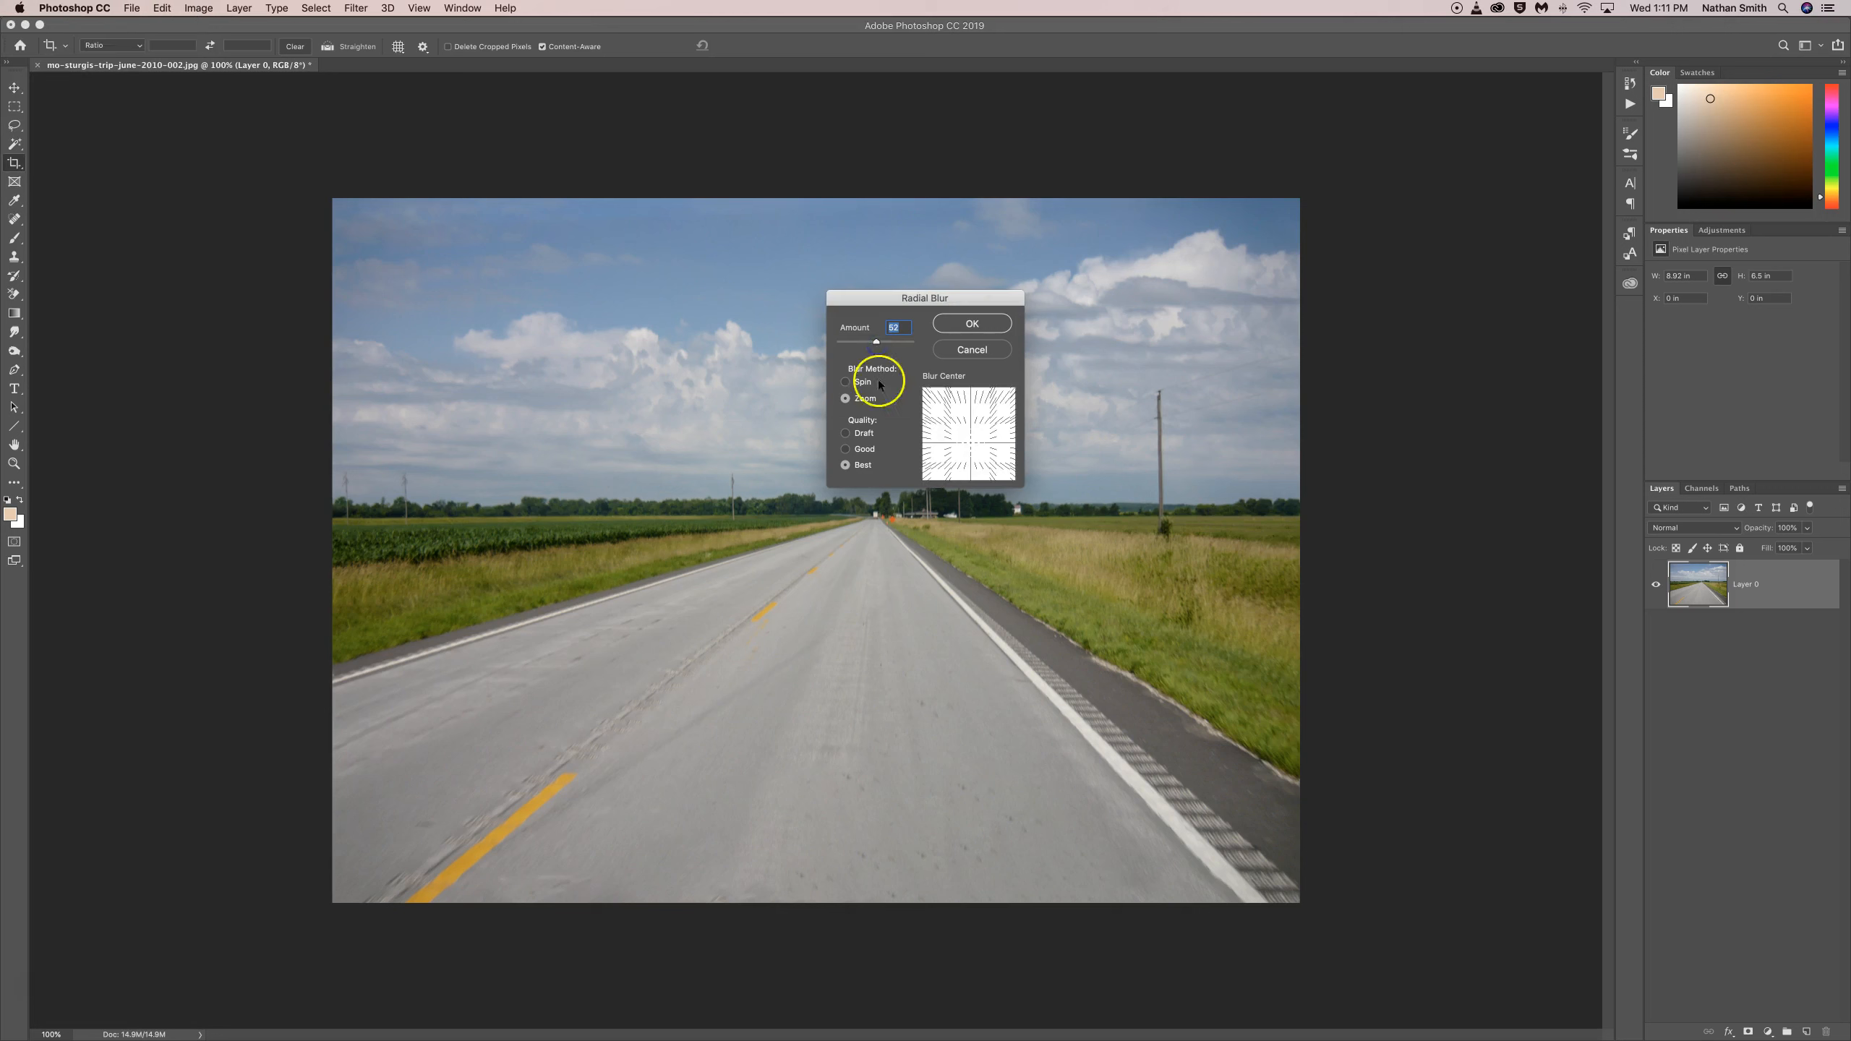
{"action": "left_click", "coordinate": [969, 443]}
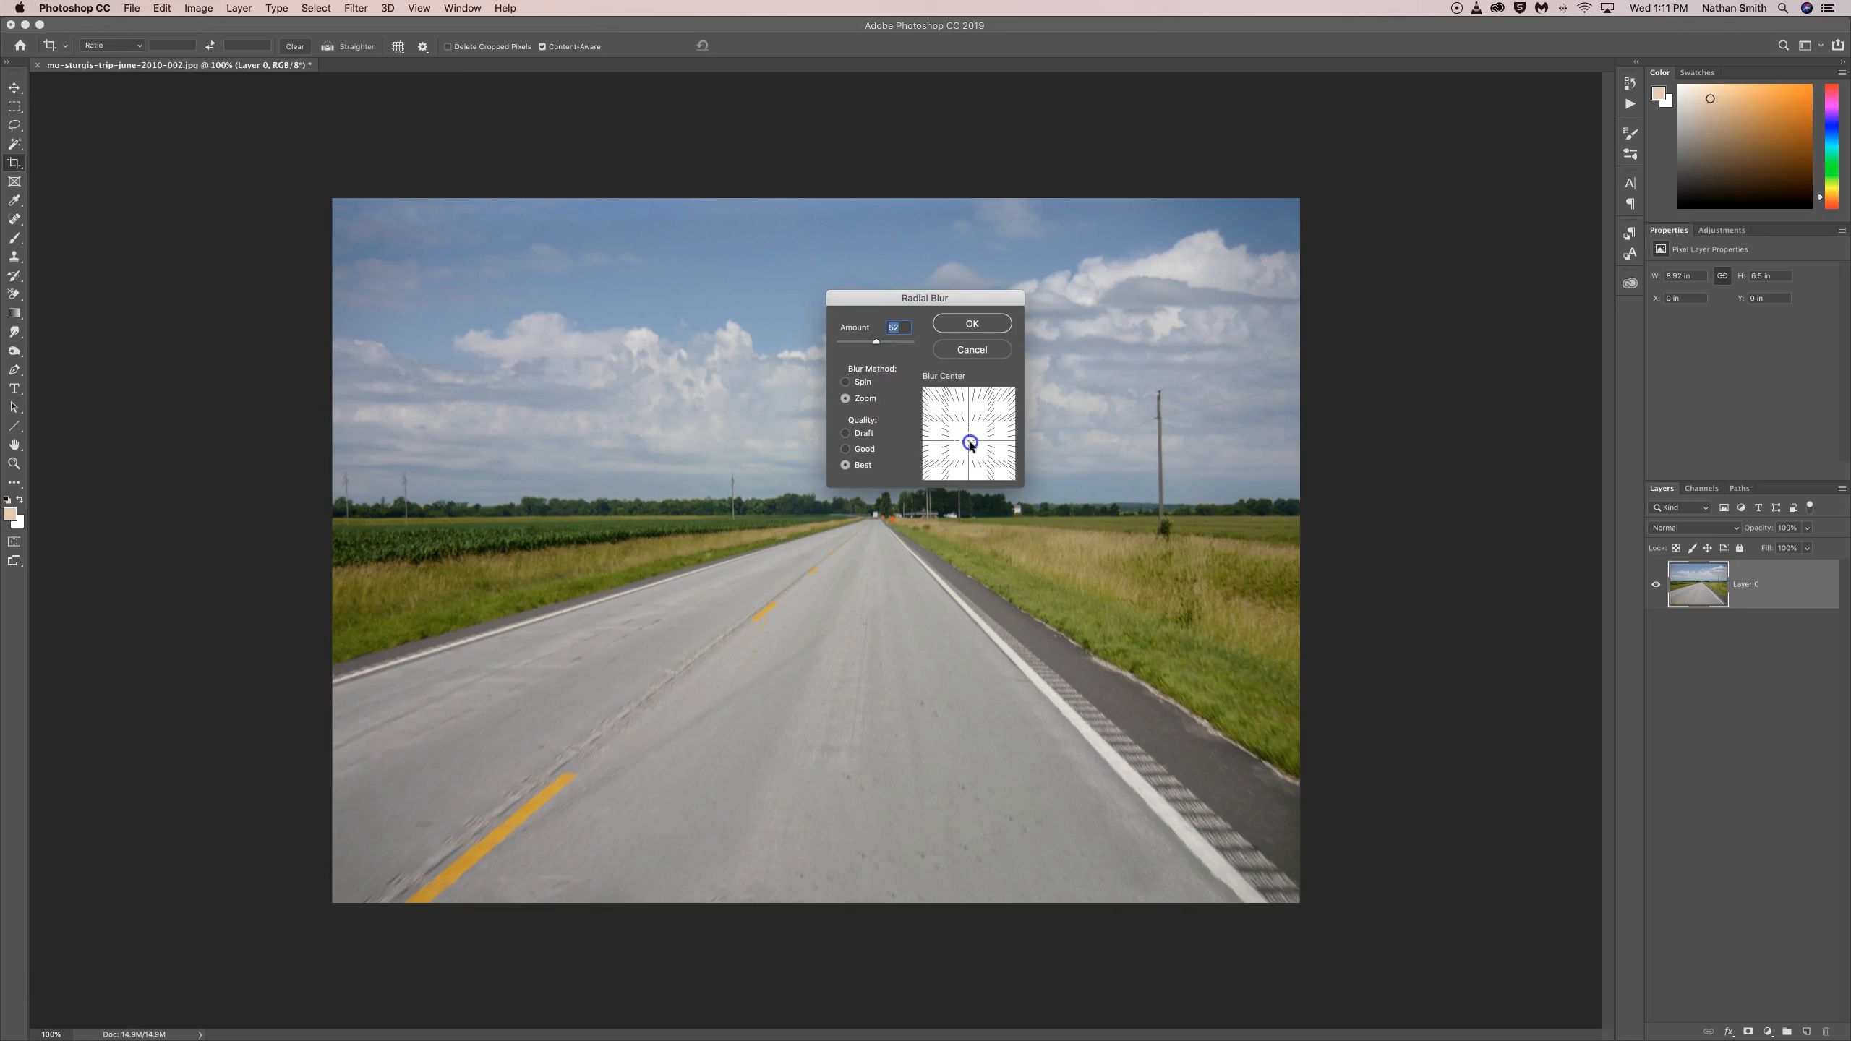
{"action": "left_click_drag", "start_coordinate": [970, 441], "coordinate": [976, 441]}
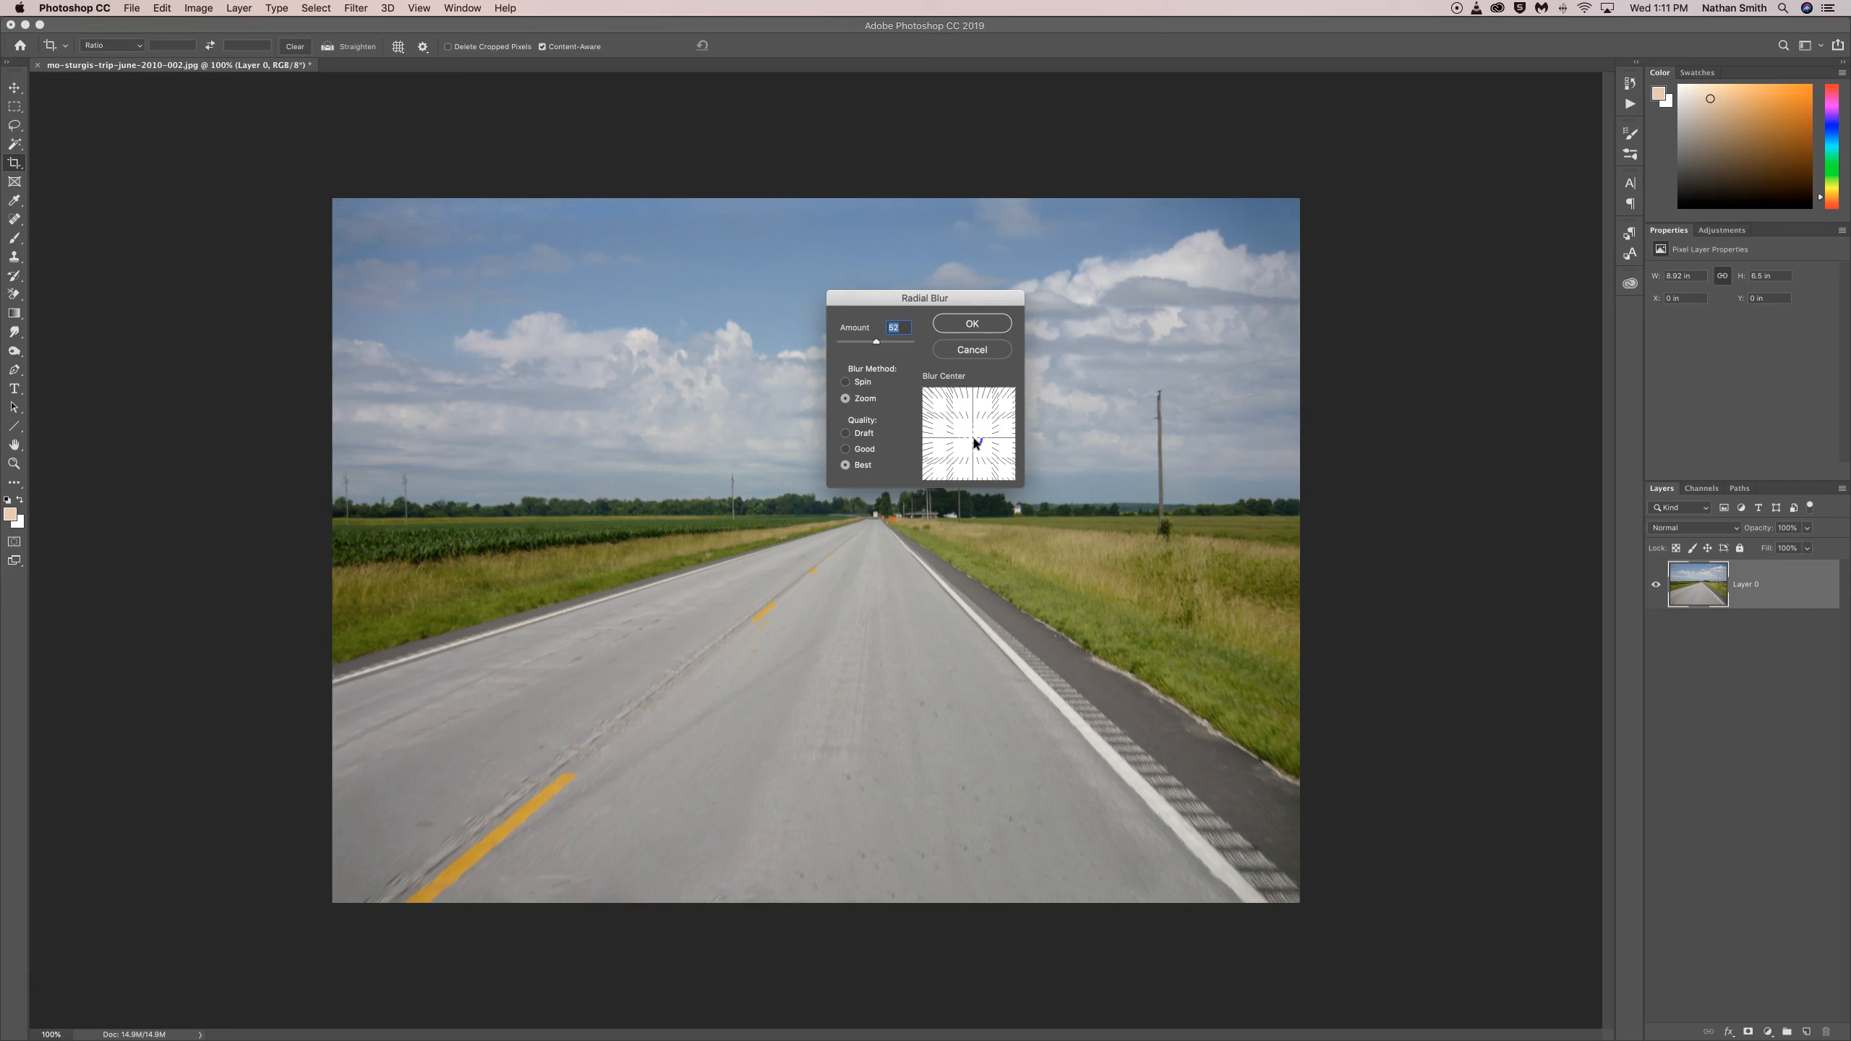
{"action": "left_click", "coordinate": [973, 325]}
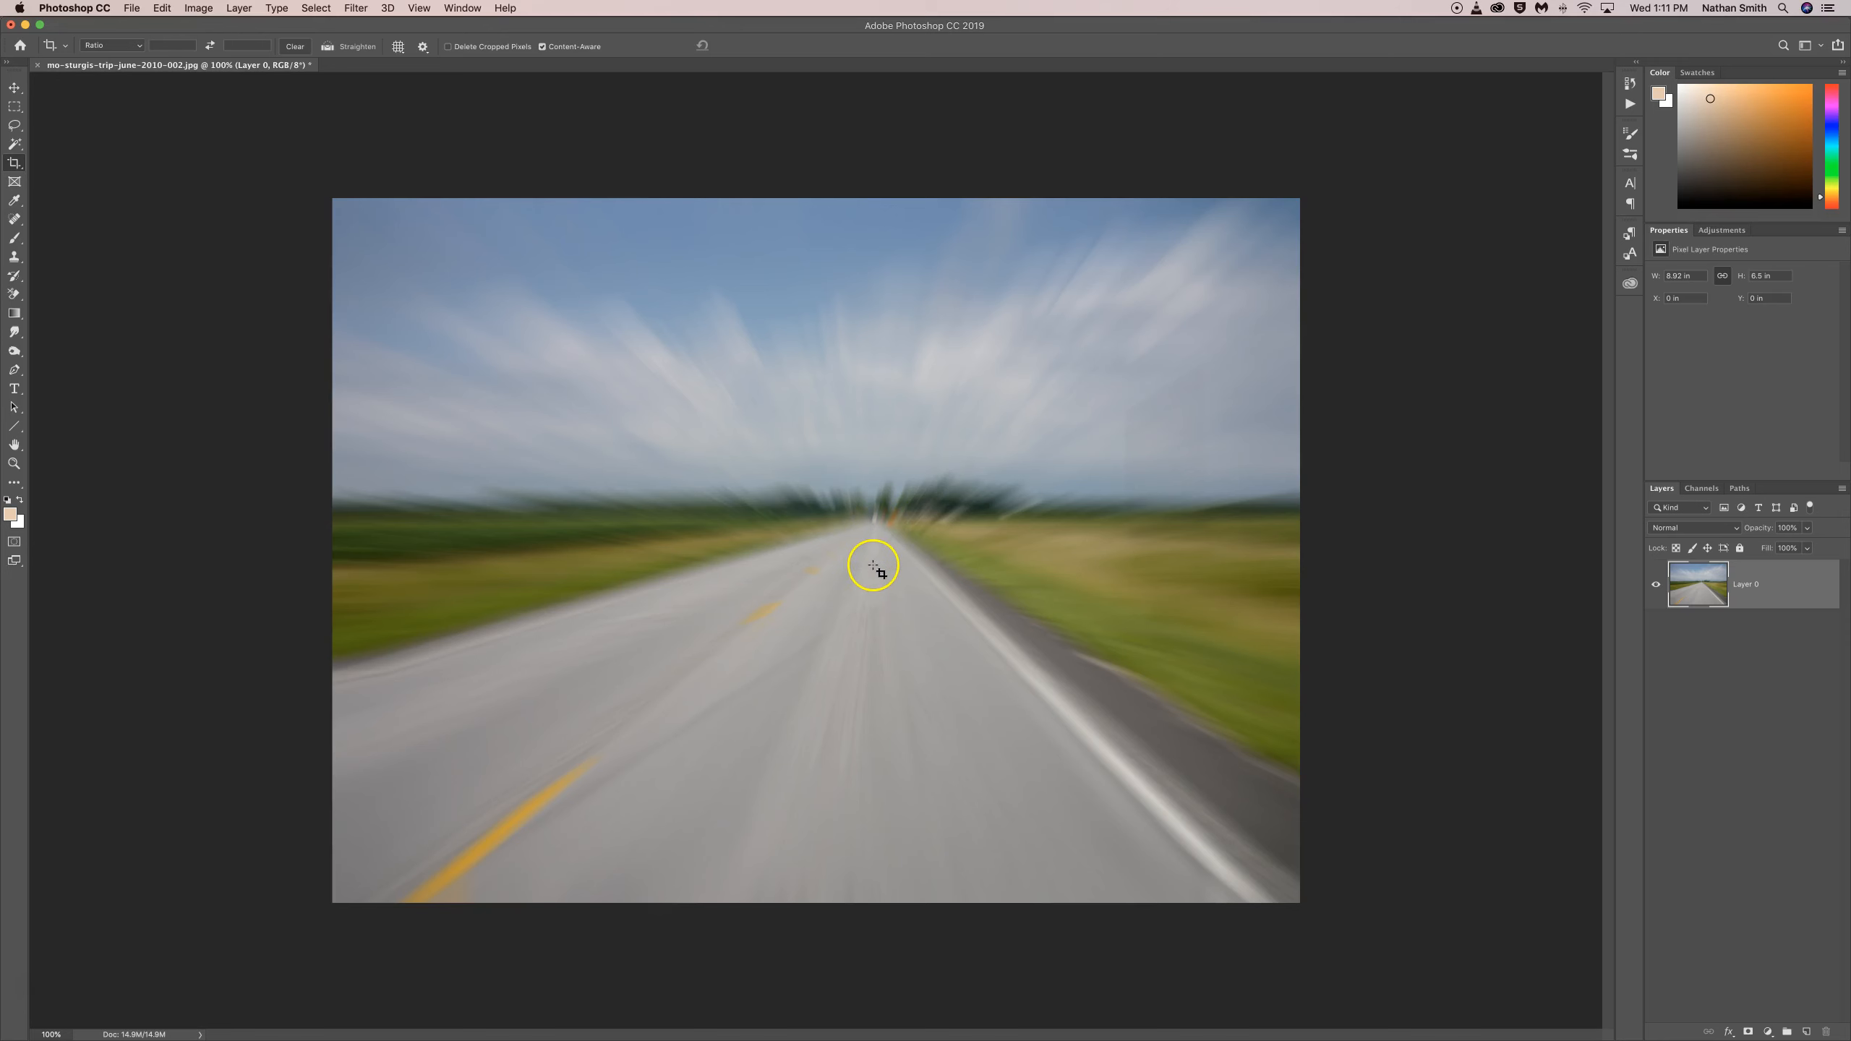
{"action": "key", "text": "super+z"}
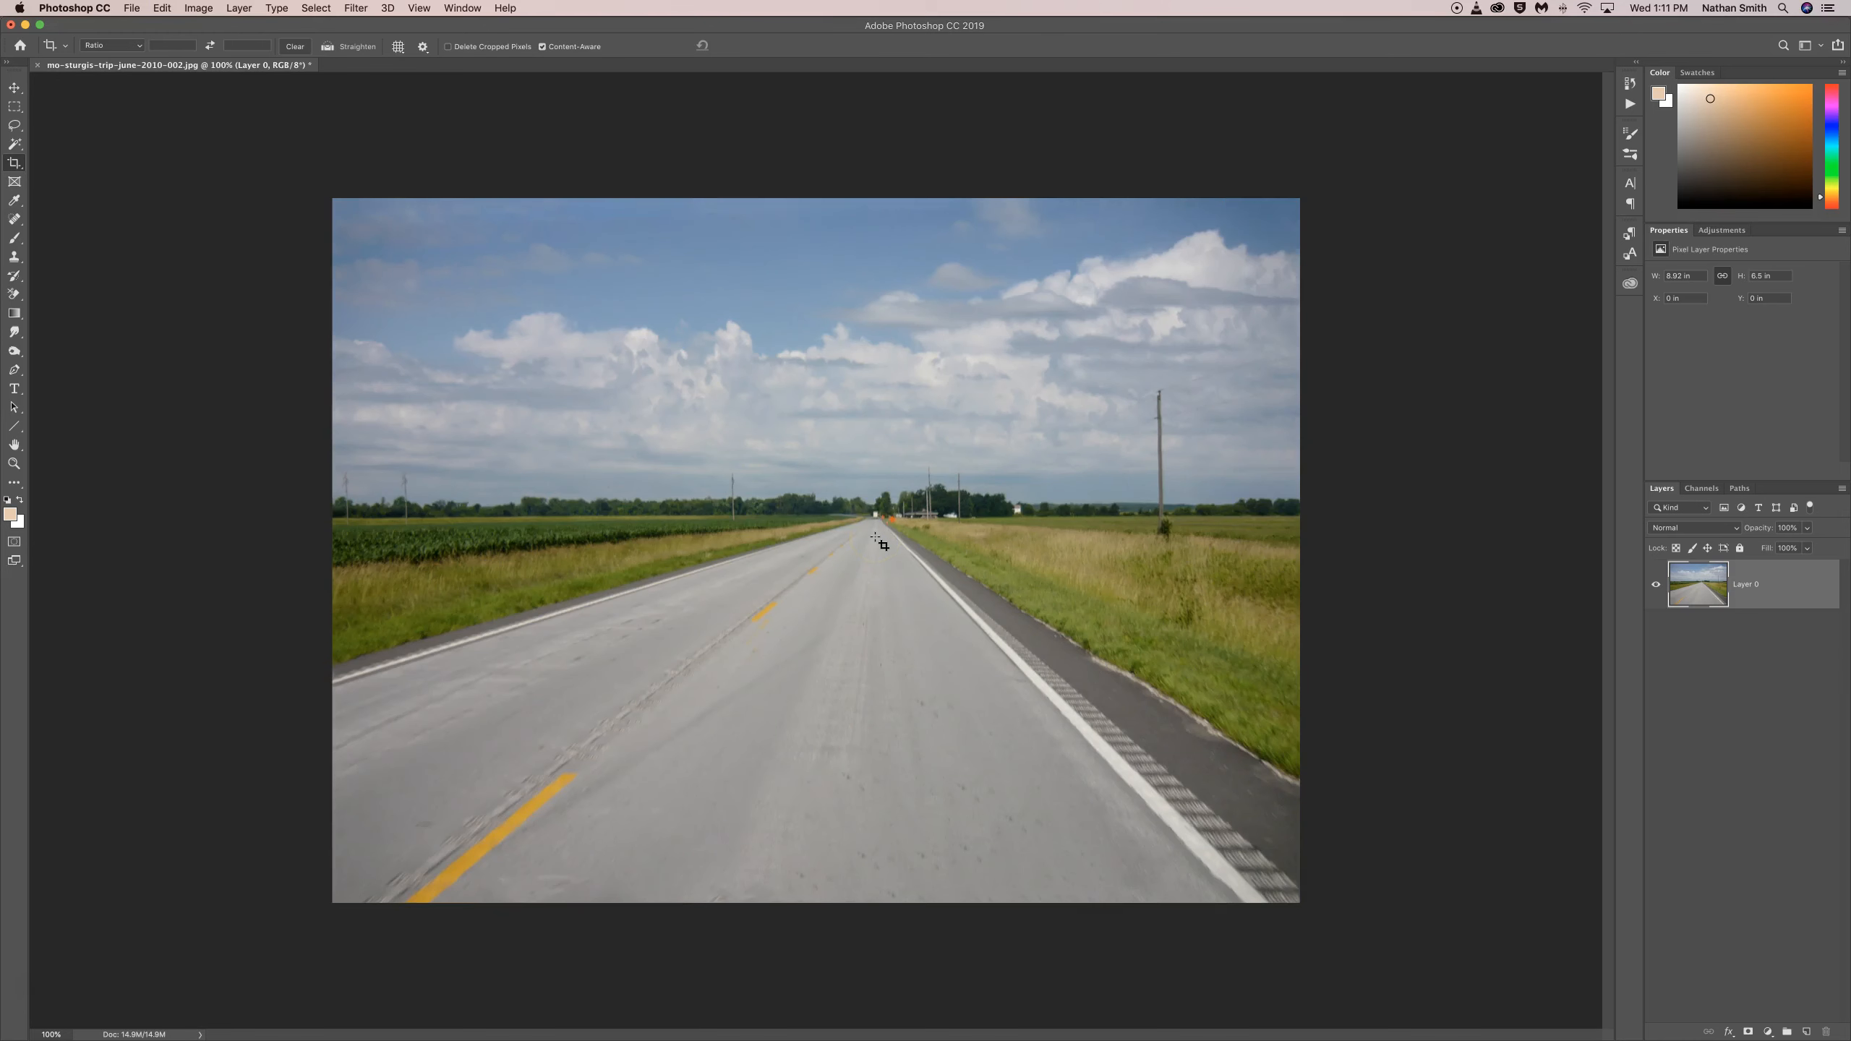
Step: Apply a Zoom Radial Blur with amount 52 and Best quality, raising the blur center slightly toward the road's vanishing point
{"action": "left_click", "coordinate": [367, 12]}
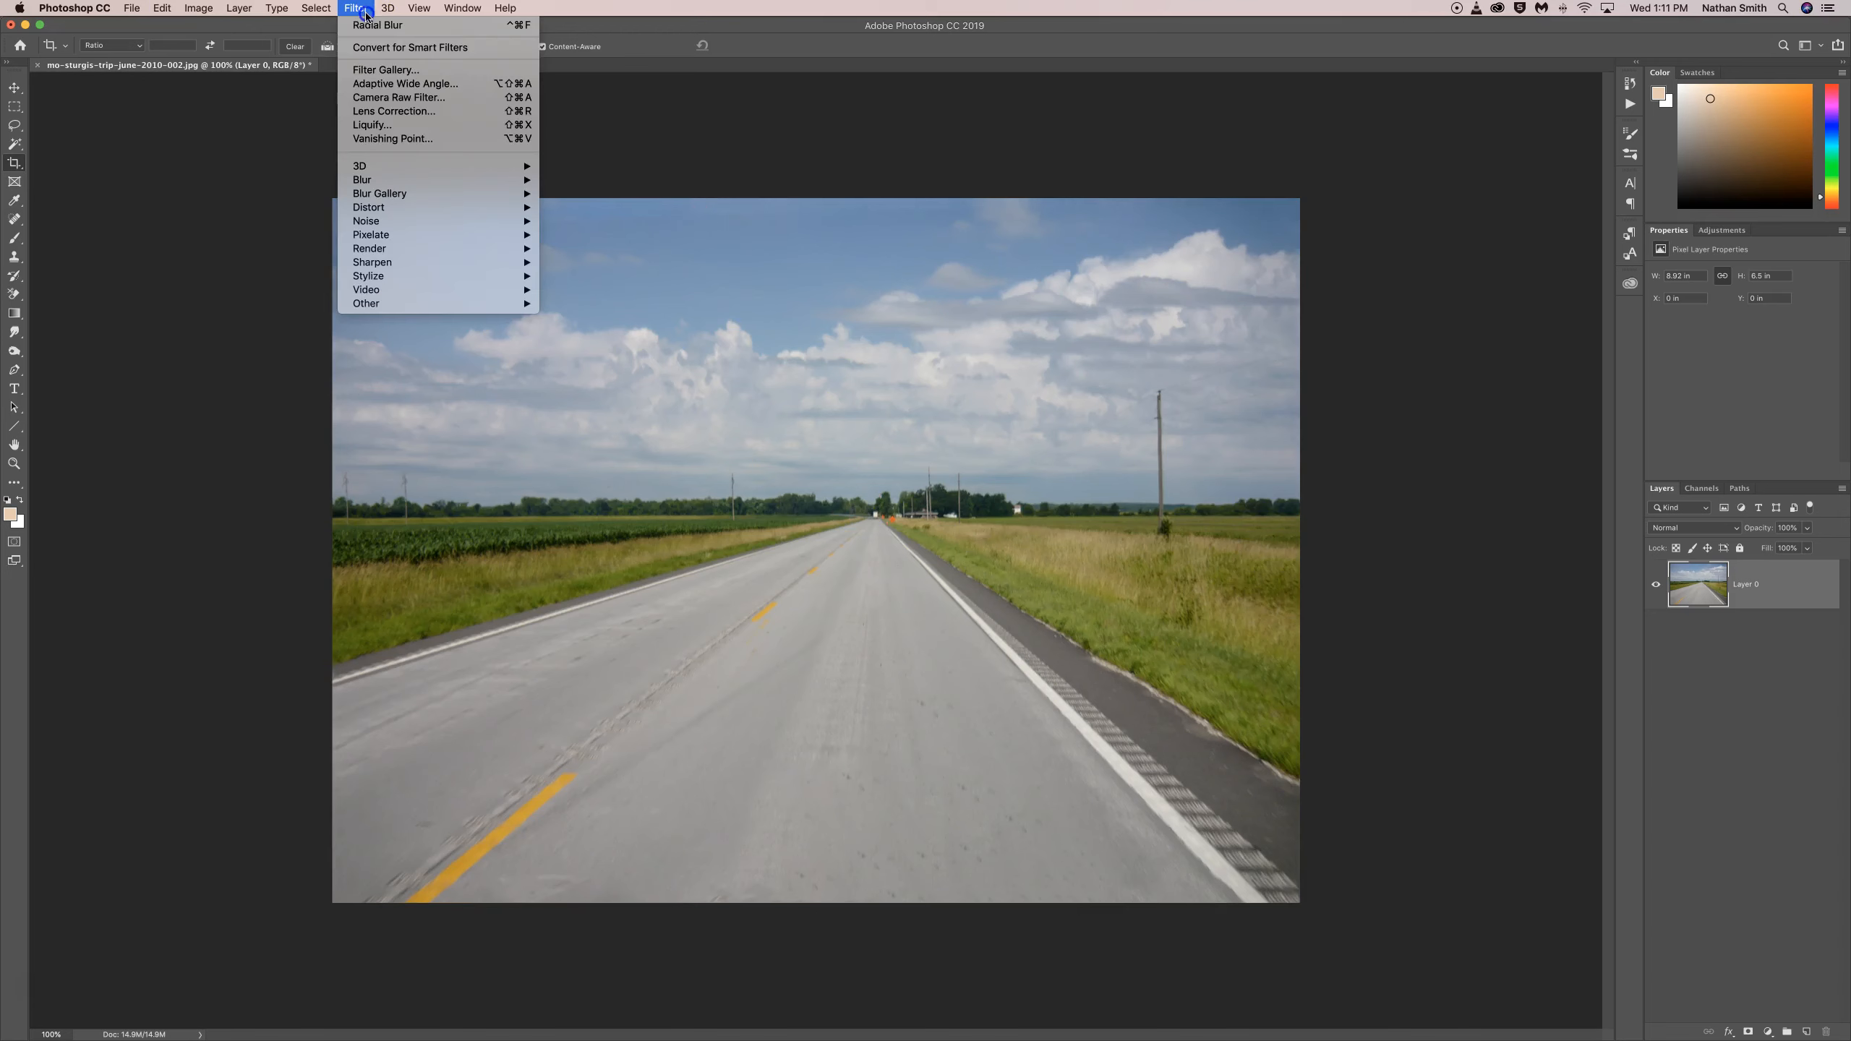
{"action": "mouse_move", "coordinate": [401, 208]}
{"action": "mouse_move", "coordinate": [479, 179]}
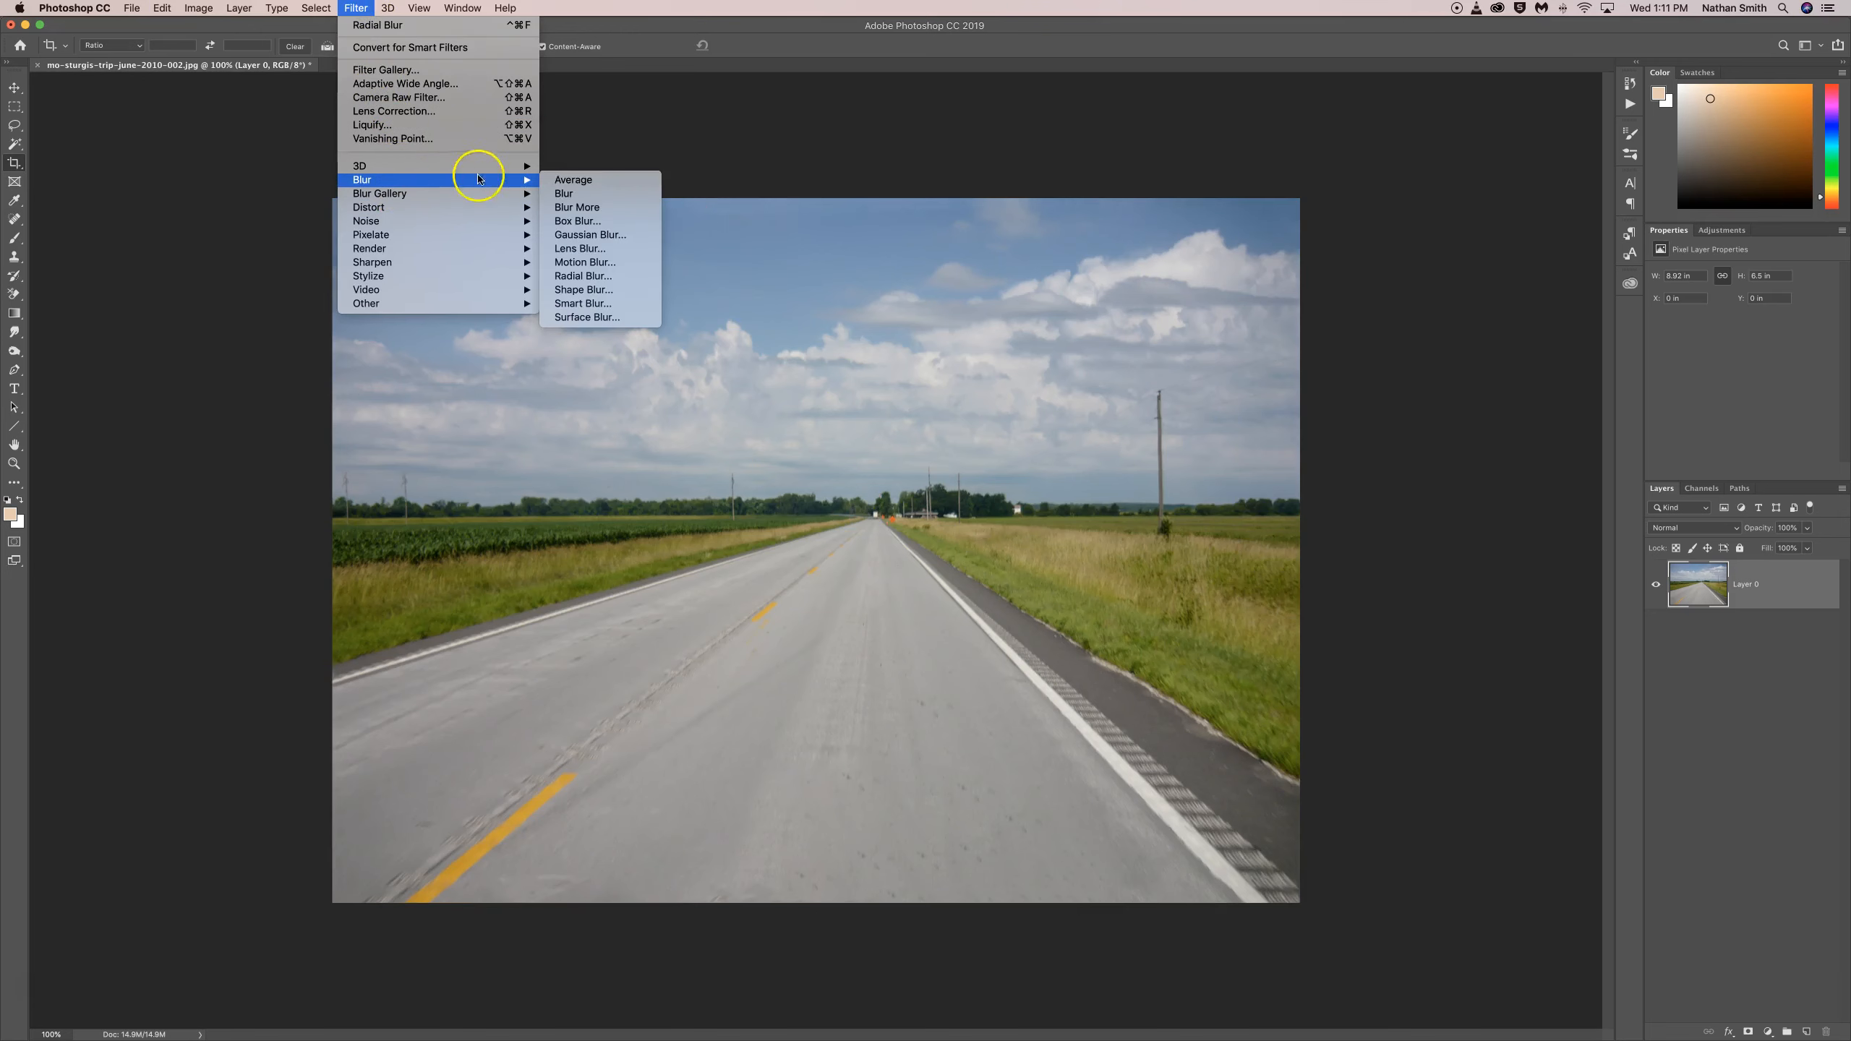
{"action": "left_click", "coordinate": [590, 275]}
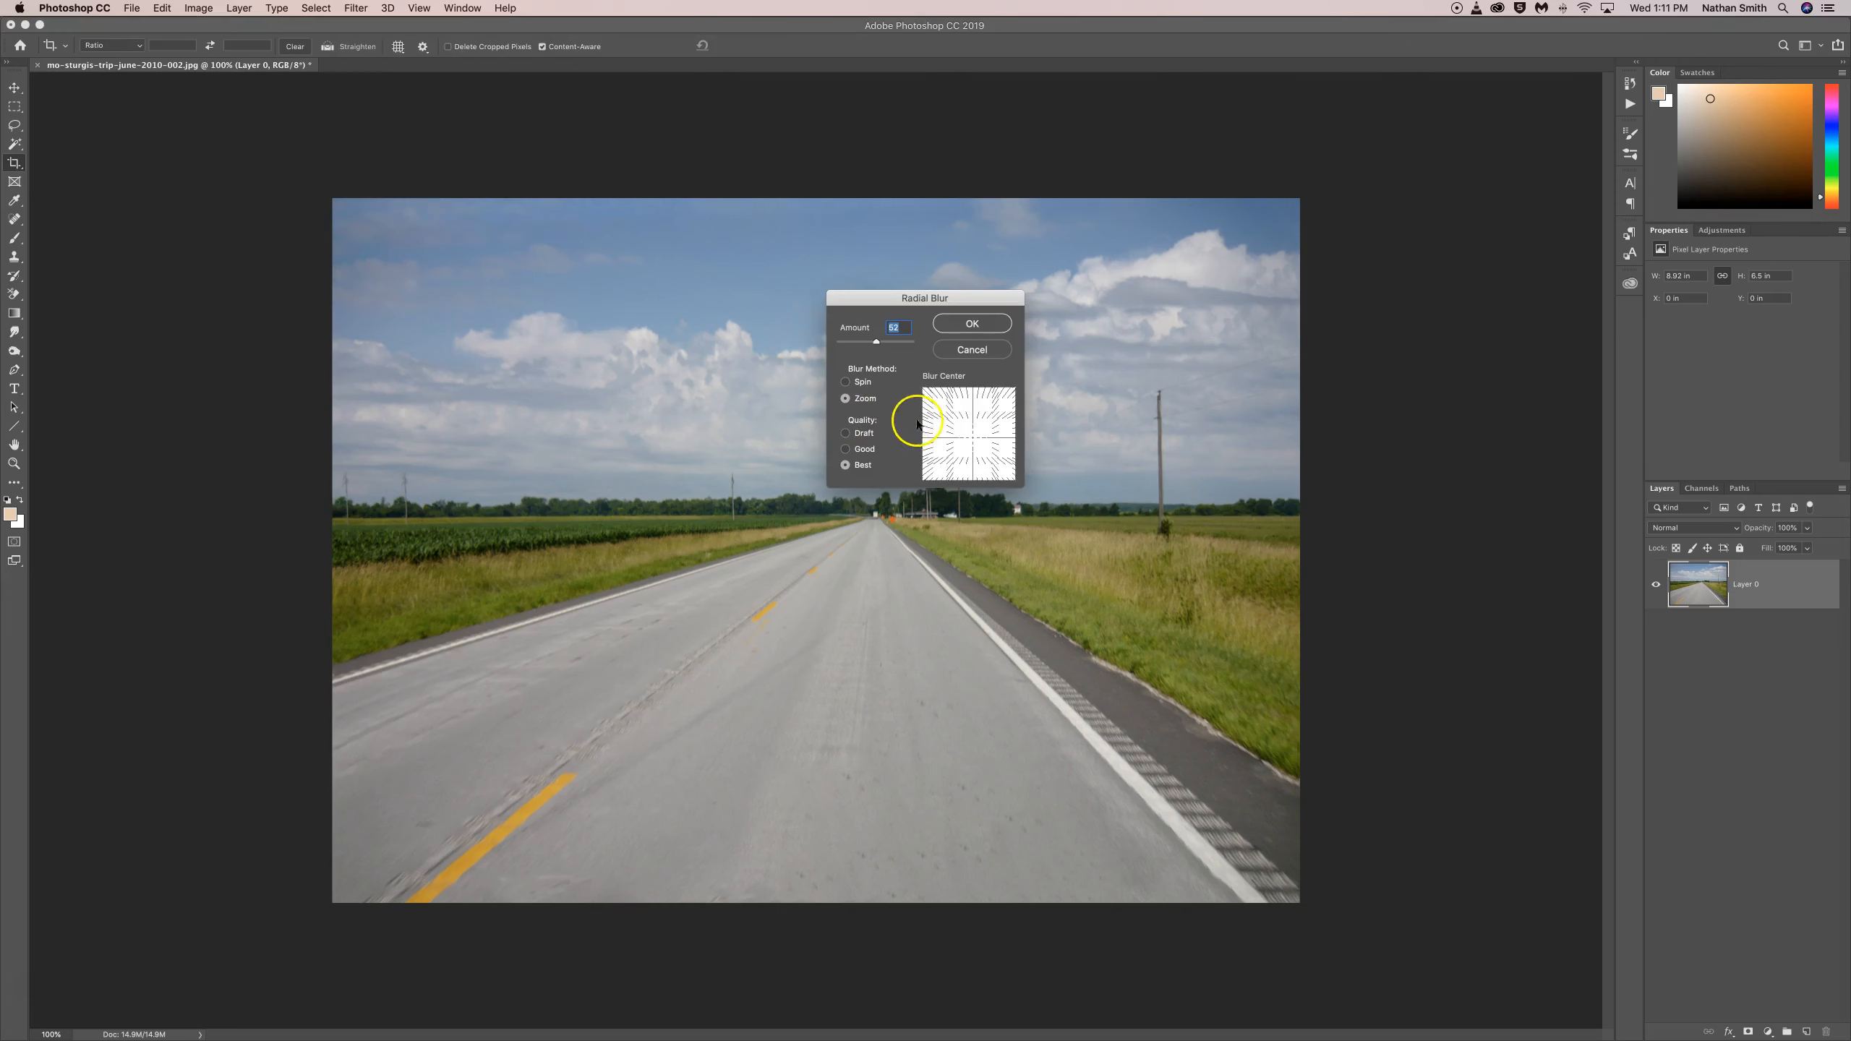
{"action": "left_click_drag", "start_coordinate": [973, 438], "coordinate": [978, 436]}
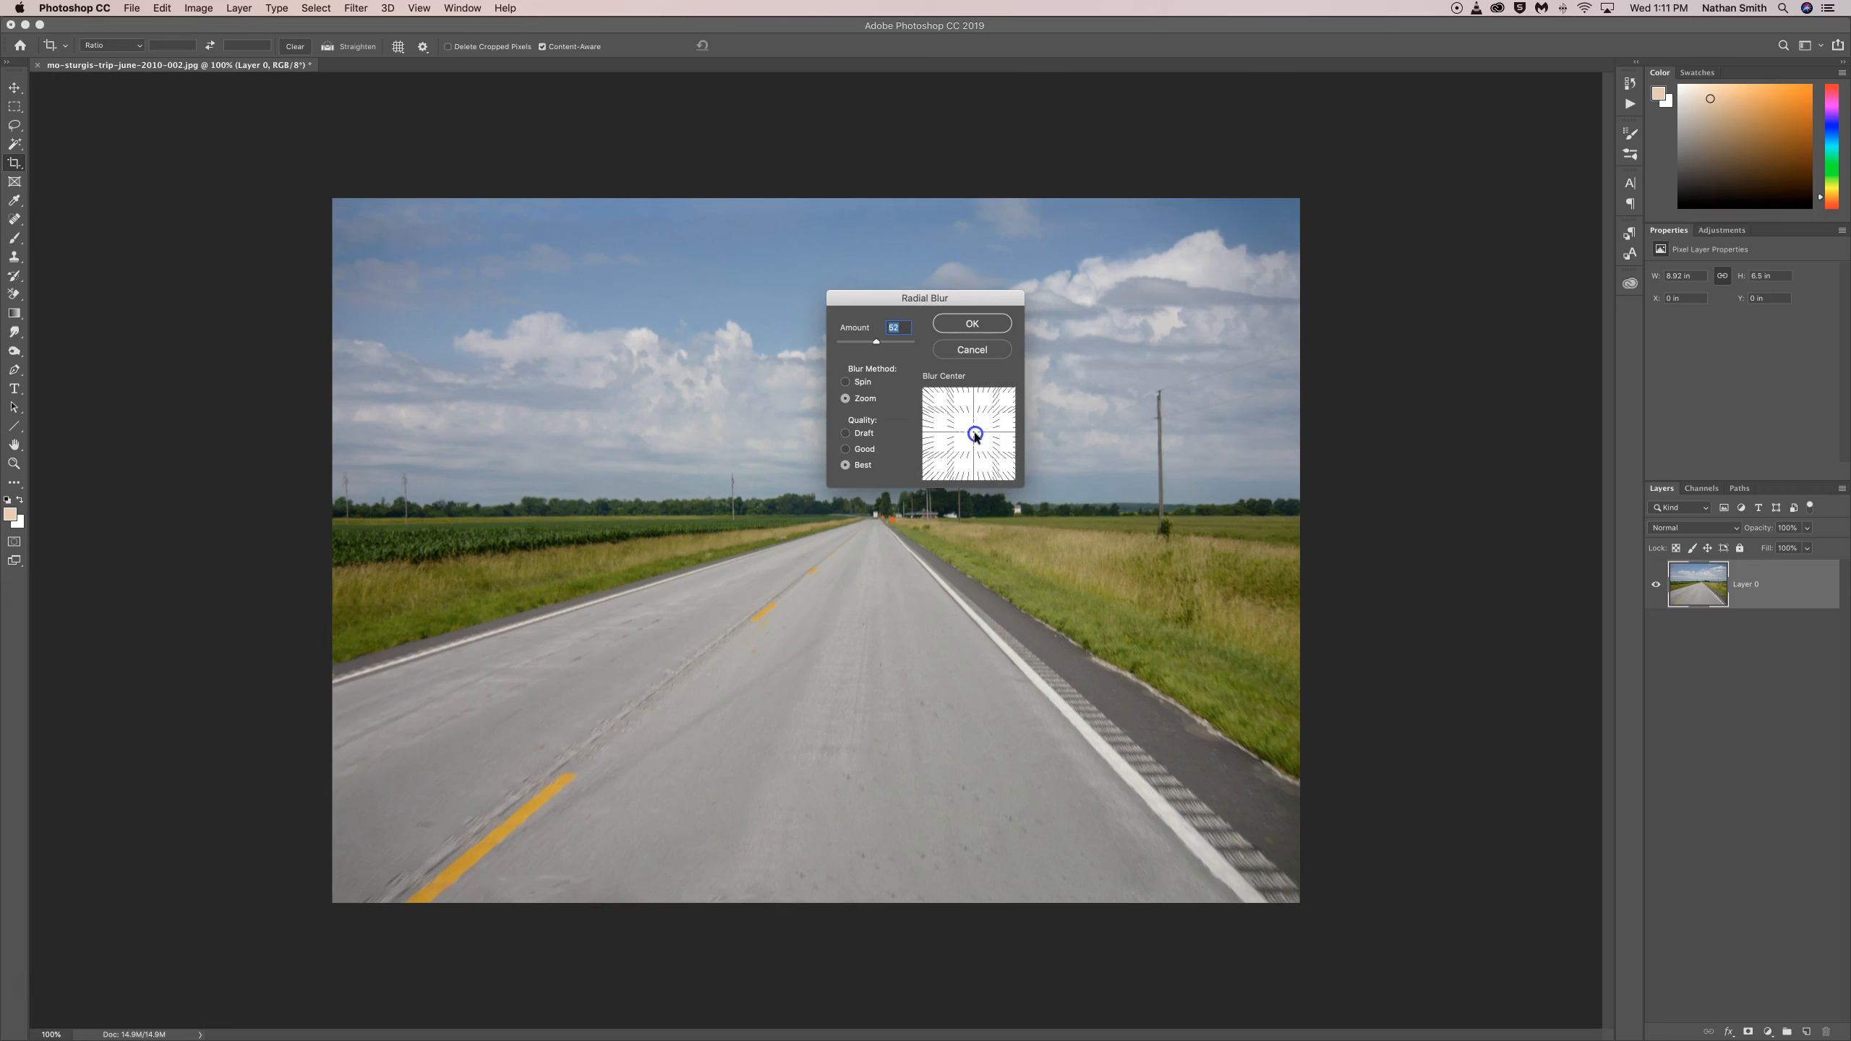
{"action": "left_click", "coordinate": [970, 328]}
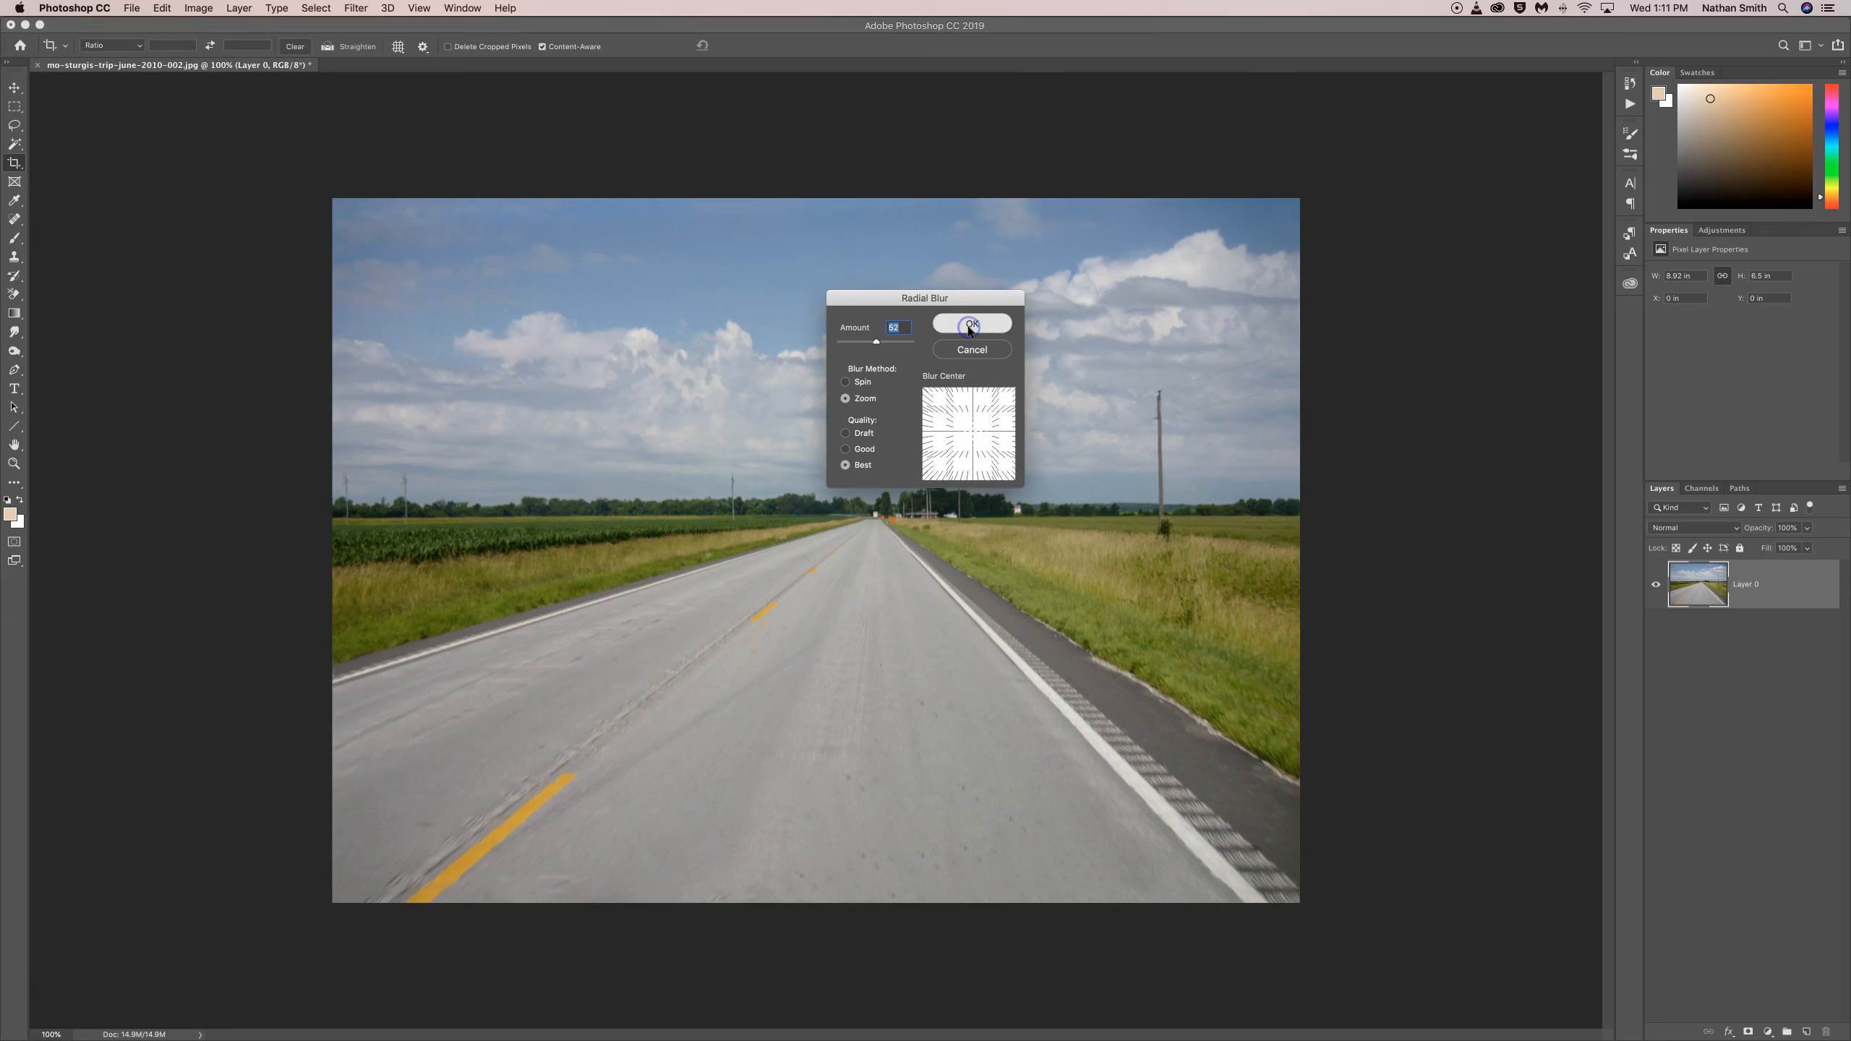